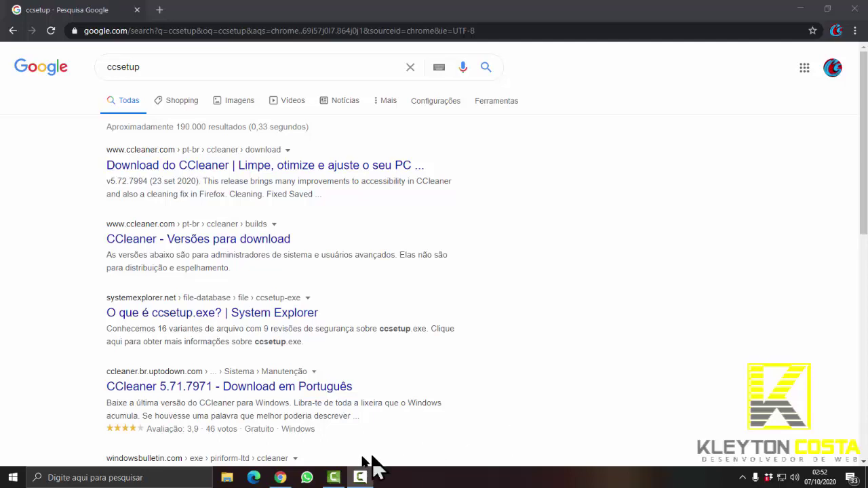
{"action": "left_click", "coordinate": [283, 478]}
{"action": "left_click", "coordinate": [282, 478]}
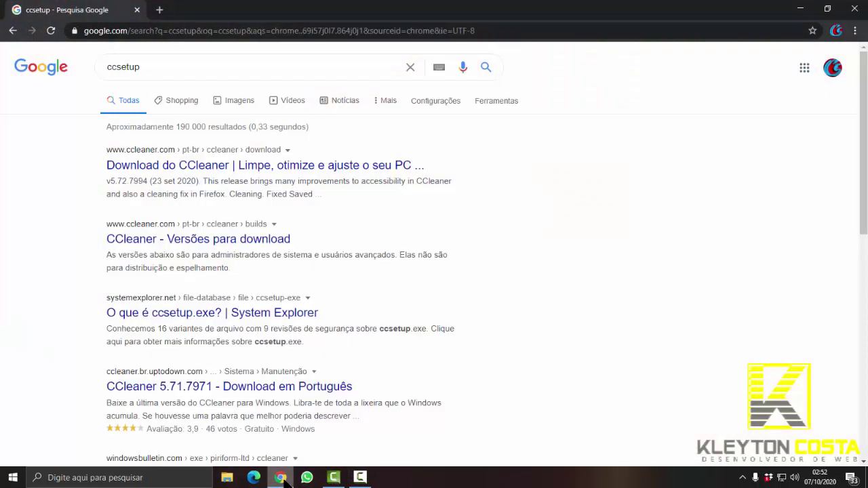
{"action": "left_click", "coordinate": [282, 478]}
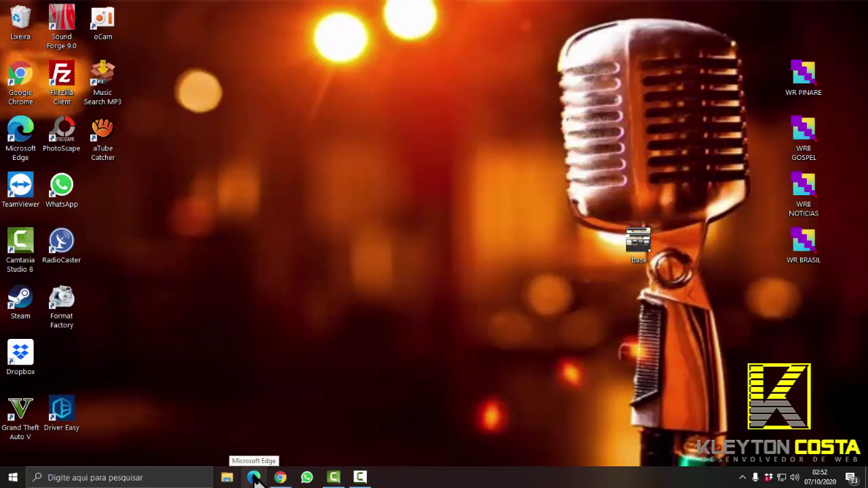
{"action": "left_click", "coordinate": [280, 478]}
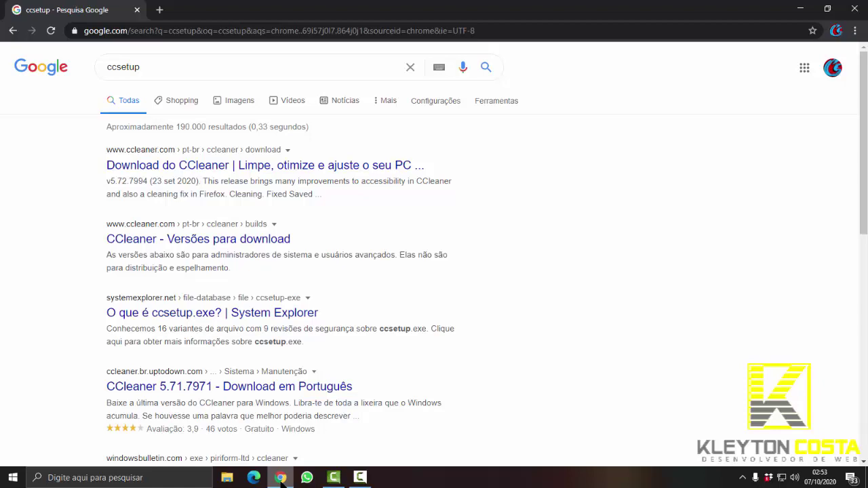
Step: Open the "Download do CCleaner" page on ccleaner.com from the ccsetup search results
{"action": "left_click", "coordinate": [202, 65]}
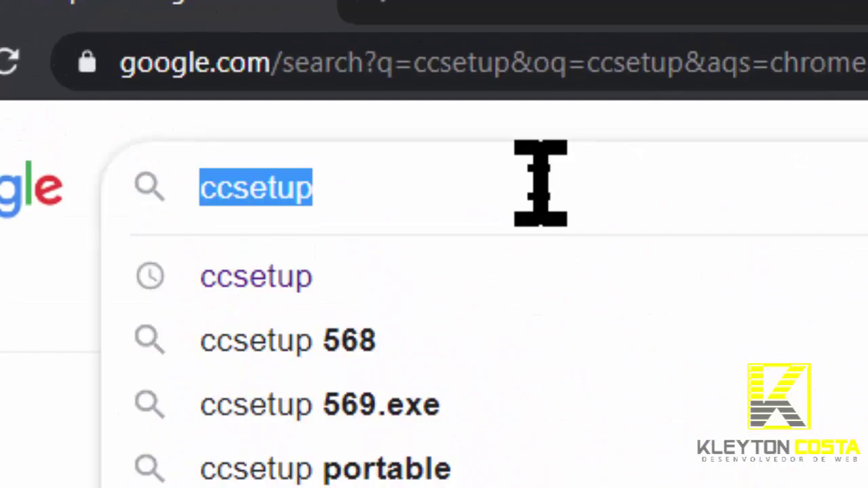
{"action": "key", "text": "Escape"}
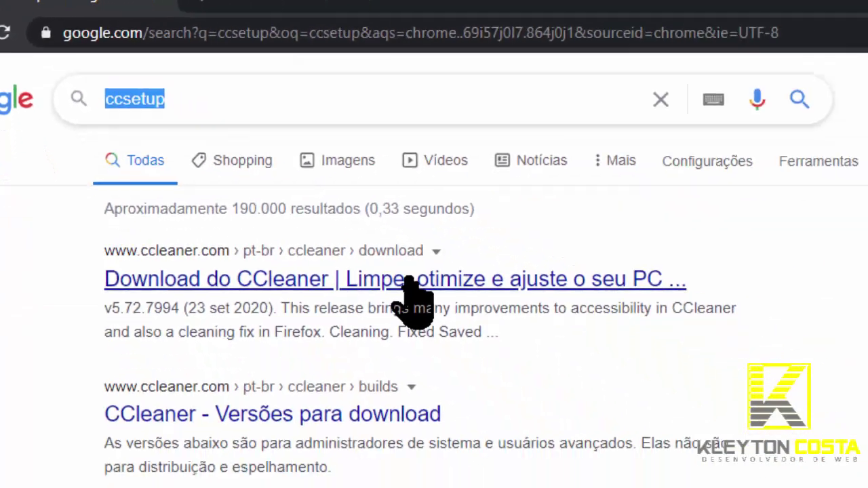
{"action": "left_click", "coordinate": [253, 182]}
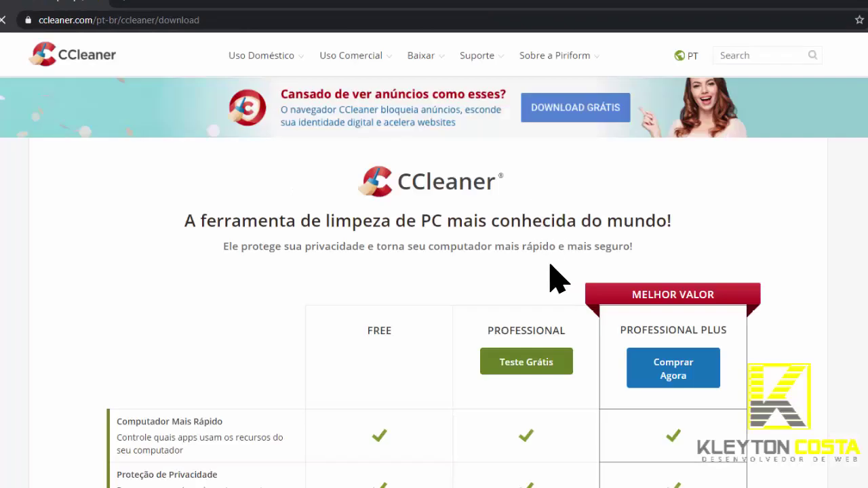
Step: Compare the CCleaner editions on the download page and download the free trial of the Professional edition
{"action": "scroll", "coordinate": [550, 271], "scroll_direction": "down", "scroll_amount": 2}
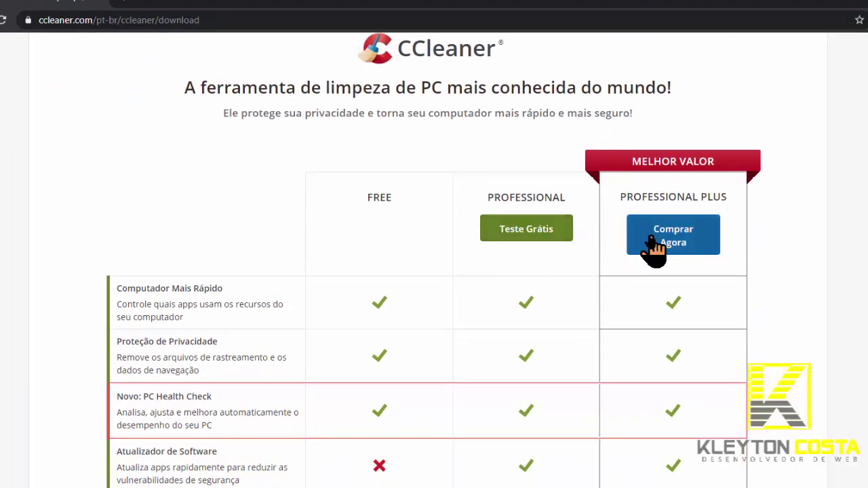
{"action": "scroll", "coordinate": [505, 273], "scroll_direction": "down", "scroll_amount": 2}
{"action": "scroll", "coordinate": [506, 274], "scroll_direction": "up", "scroll_amount": 1}
{"action": "scroll", "coordinate": [514, 295], "scroll_direction": "down", "scroll_amount": 10}
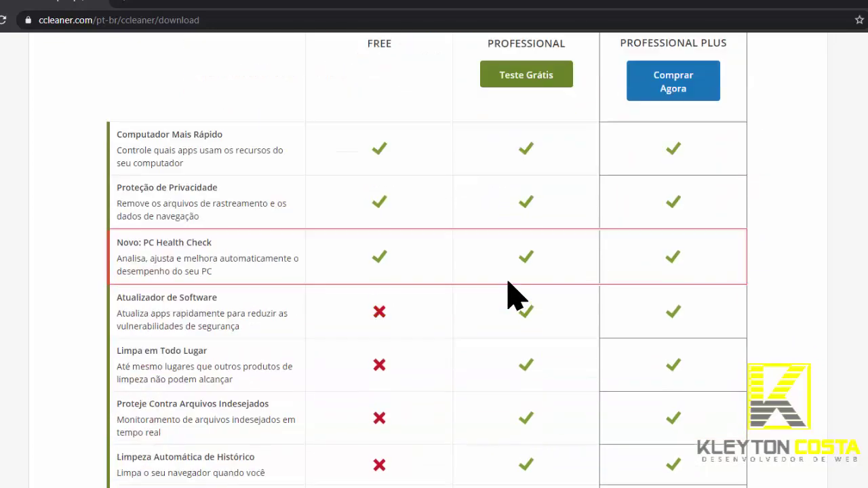
{"action": "scroll", "coordinate": [527, 353], "scroll_direction": "up", "scroll_amount": 9}
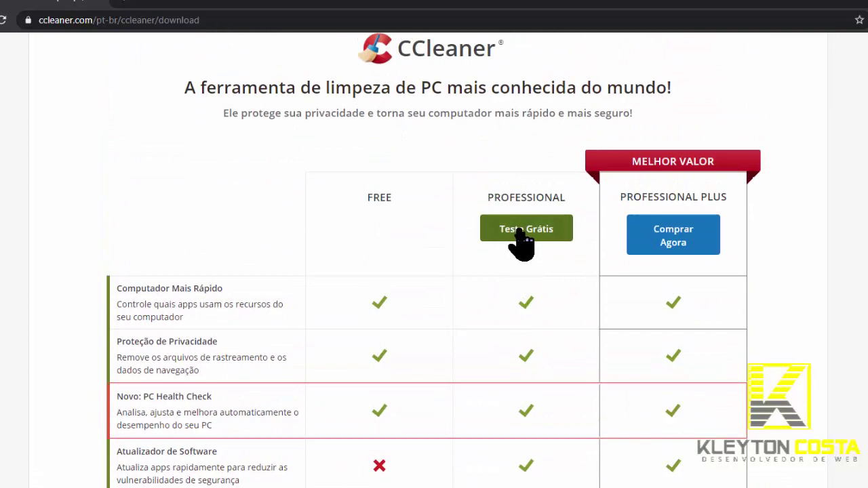
{"action": "left_click", "coordinate": [519, 231]}
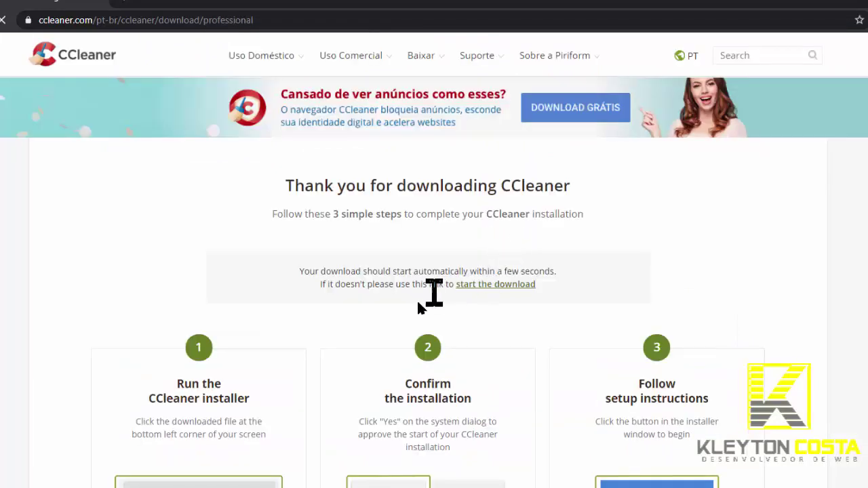
{"action": "scroll", "coordinate": [421, 298], "scroll_direction": "down", "scroll_amount": 5}
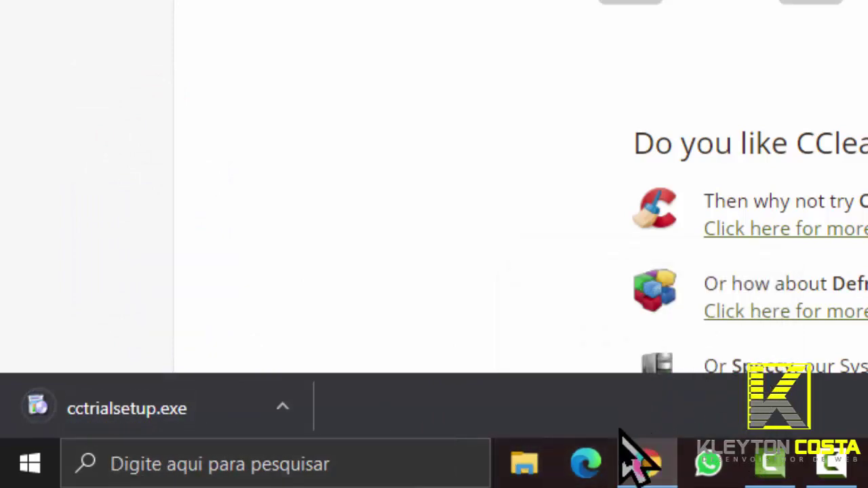
Step: Minimize the browser, open the Downloads folder in File Explorer and run cctrialsetup as administrator
{"action": "left_click", "coordinate": [625, 475]}
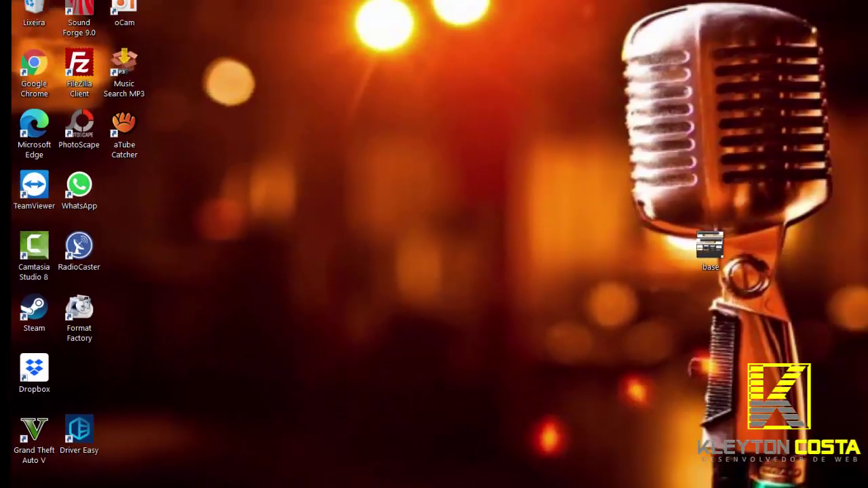
{"action": "left_click", "coordinate": [339, 486]}
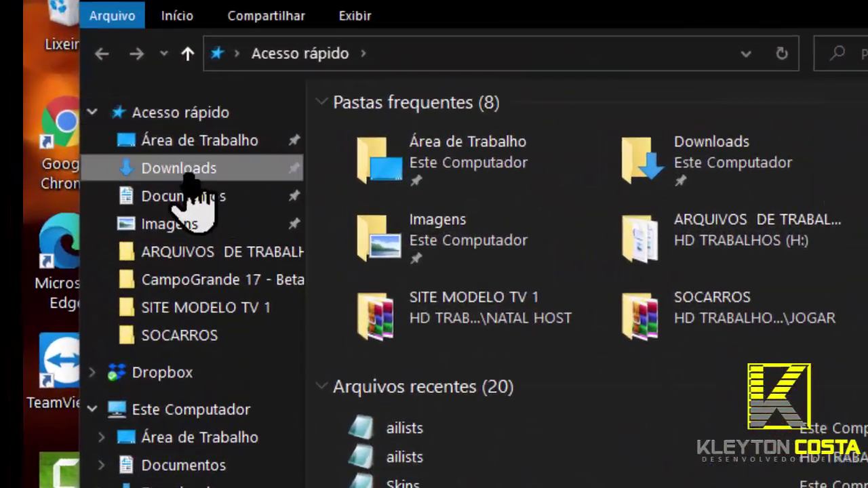
{"action": "left_click", "coordinate": [126, 113]}
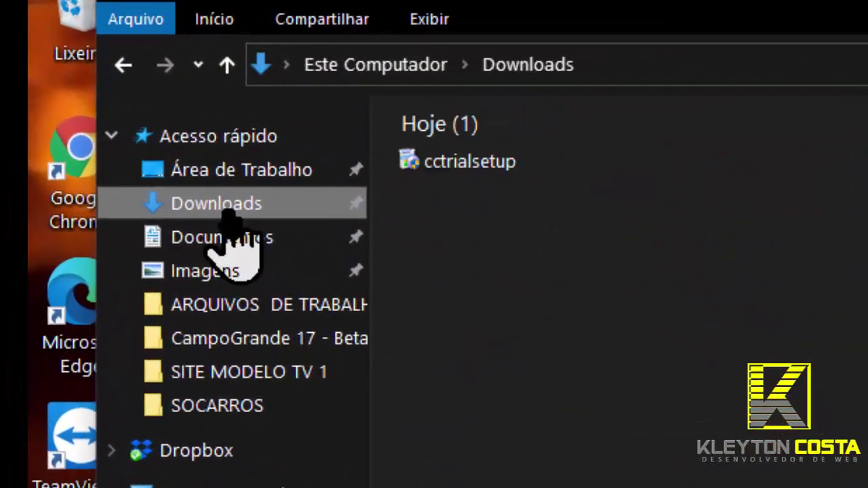
{"action": "left_click", "coordinate": [451, 171]}
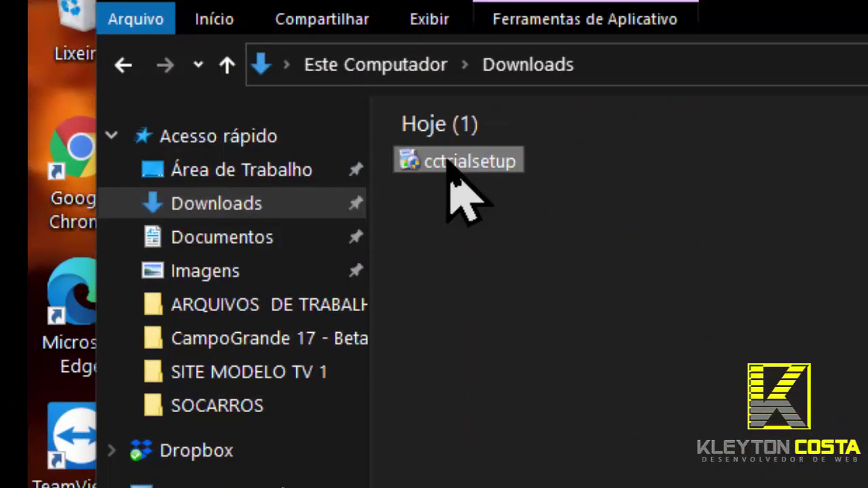
{"action": "right_click", "coordinate": [449, 172]}
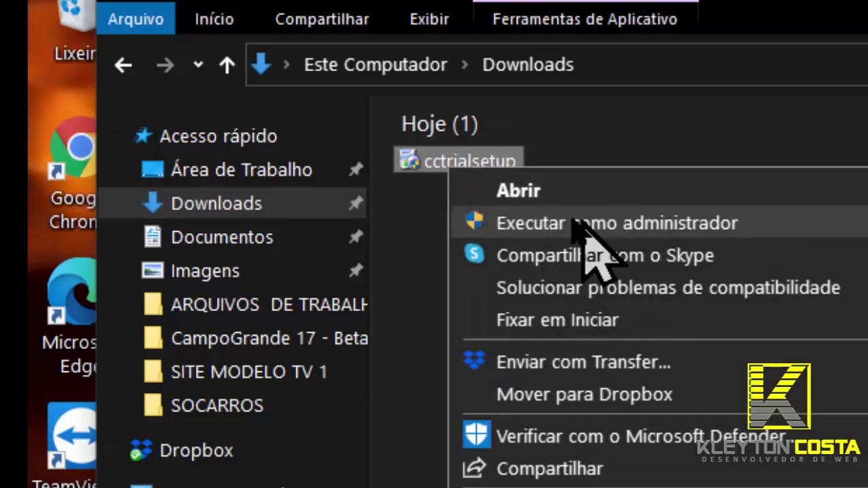
{"action": "left_click", "coordinate": [591, 222]}
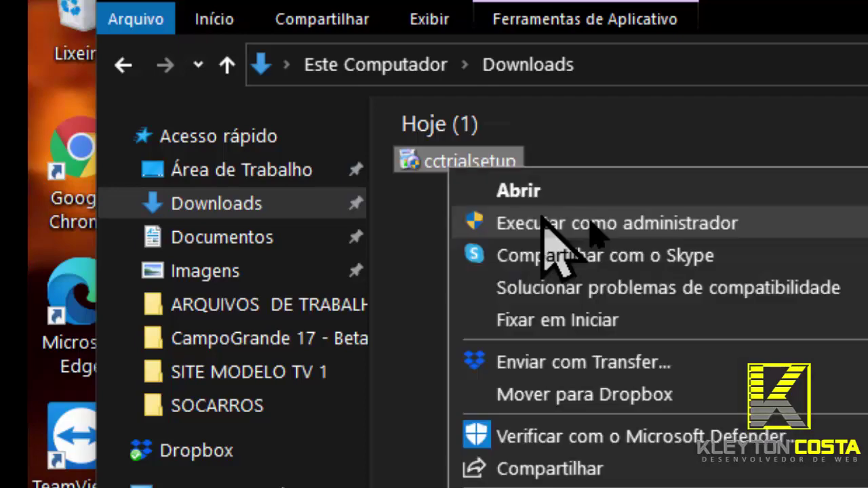
{"action": "left_click", "coordinate": [591, 222]}
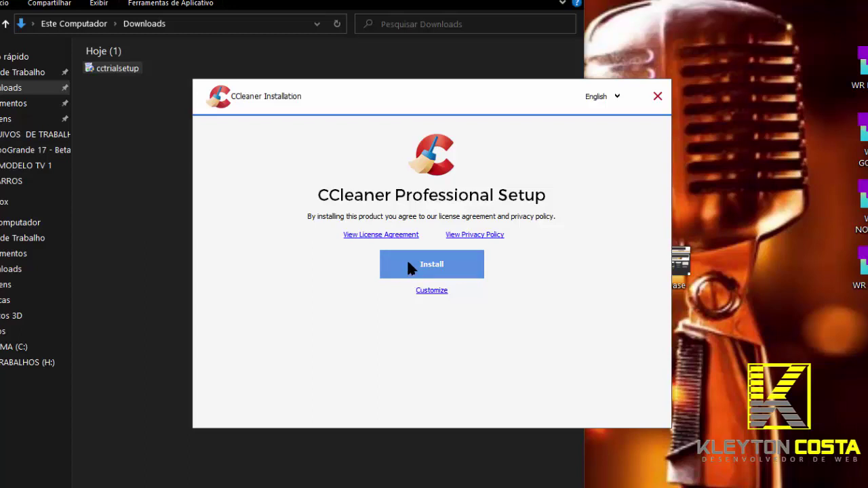
Step: Install CCleaner Professional with the default options, run it from the installer, and close the Downloads folder window
{"action": "left_click", "coordinate": [434, 270]}
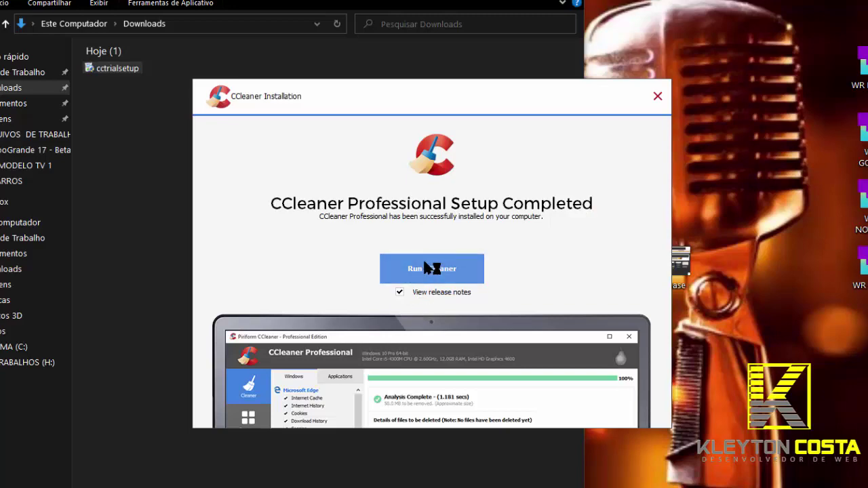
{"action": "left_click", "coordinate": [431, 269]}
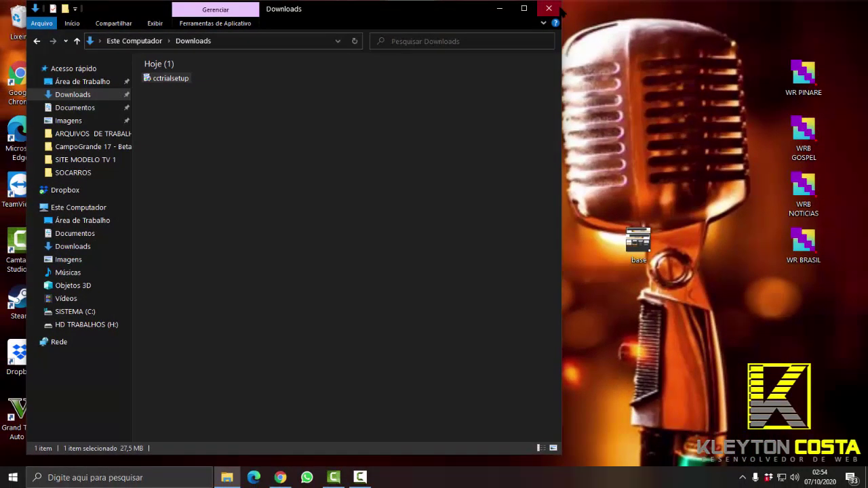
{"action": "left_click", "coordinate": [559, 7]}
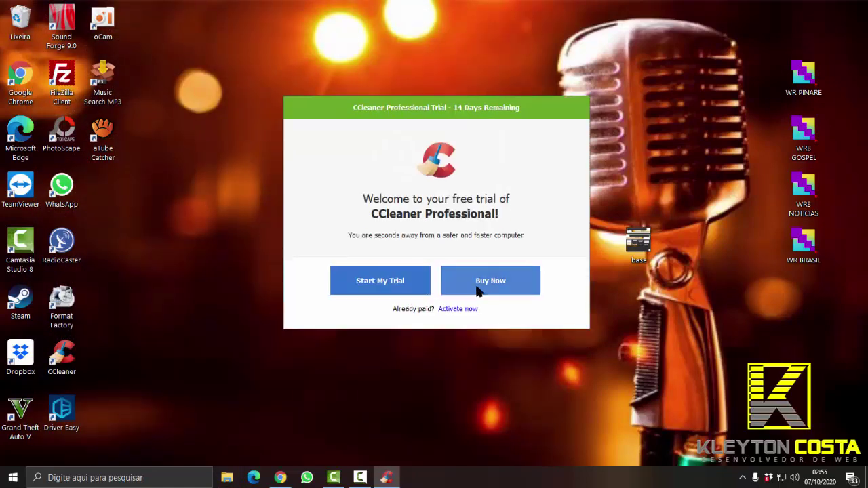
Step: Start the CCleaner Professional free trial and close the program's main window
{"action": "left_click", "coordinate": [387, 284]}
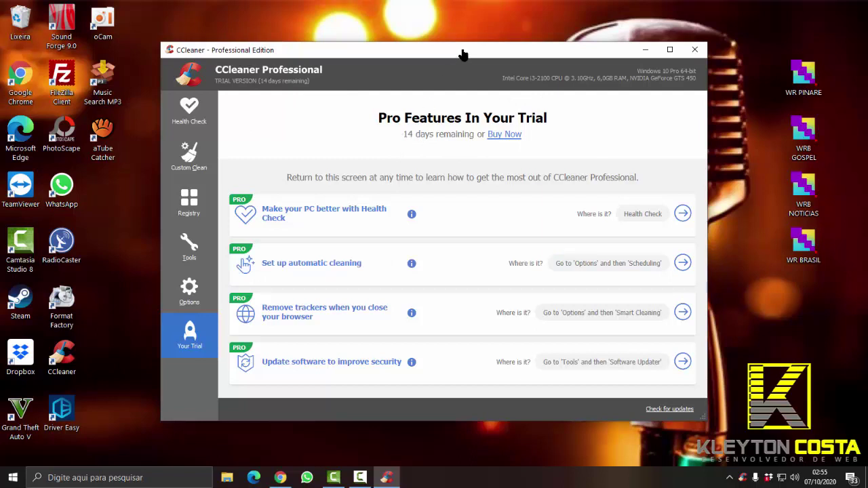
{"action": "mouse_move", "coordinate": [462, 54]}
{"action": "left_mouse_down"}
{"action": "mouse_move", "coordinate": [473, 58]}
{"action": "mouse_move", "coordinate": [471, 49]}
{"action": "left_mouse_up"}
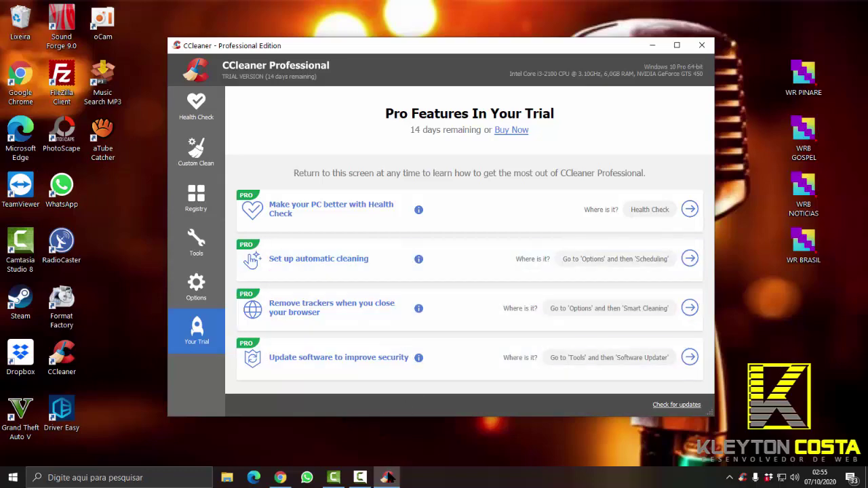
{"action": "left_click", "coordinate": [702, 46]}
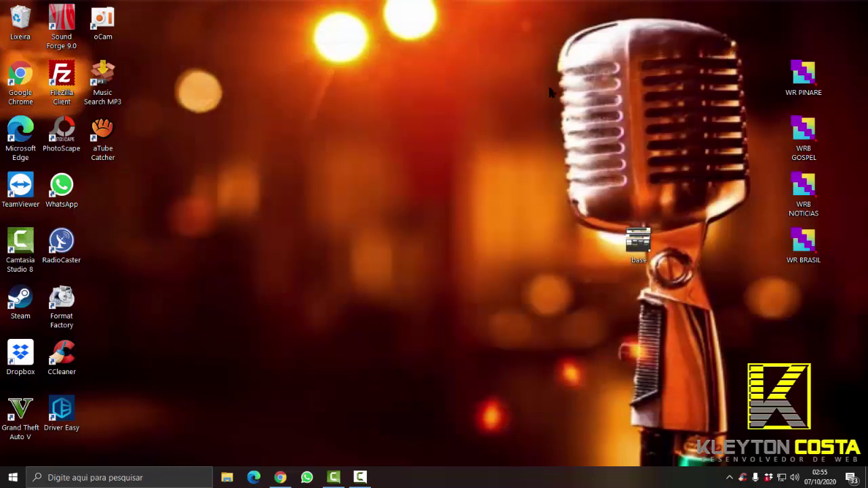
Step: Dismiss the CCleaner Smart Cleaning notification on the desktop
{"action": "right_click", "coordinate": [372, 97]}
{"action": "left_click", "coordinate": [442, 131]}
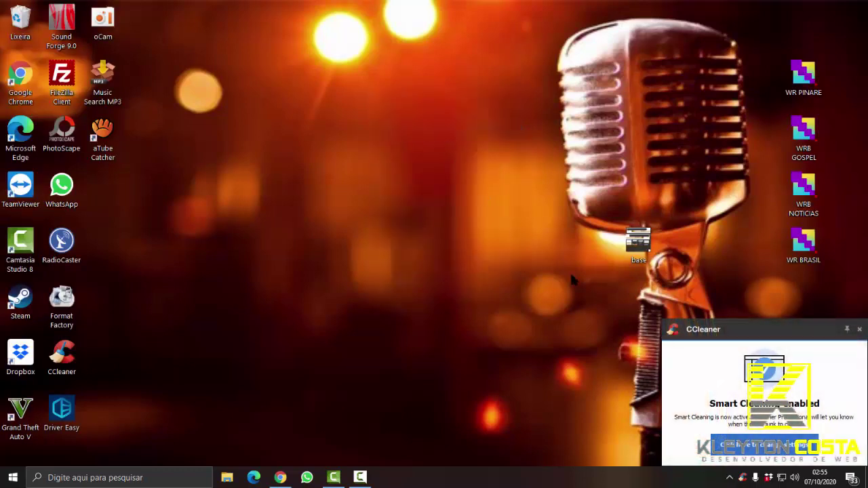
{"action": "left_click", "coordinate": [859, 329]}
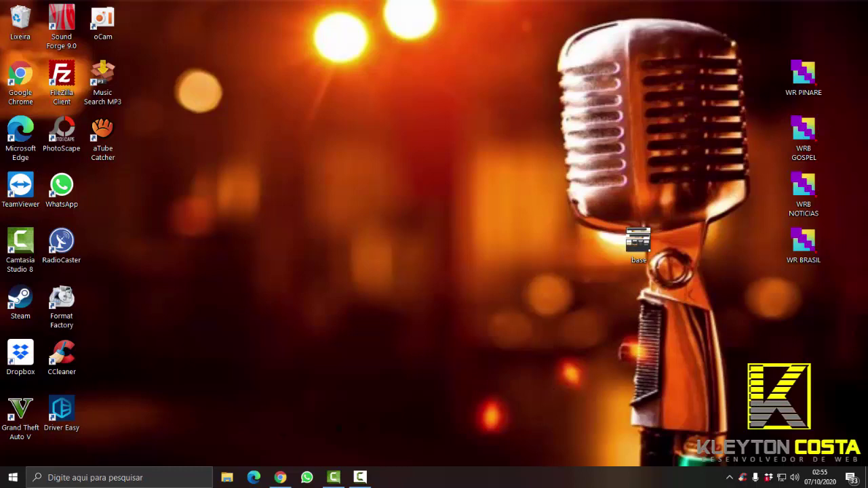
Step: Switch to Chrome, close the CCleaner release notes tab, and open the clear browsing data dialog from the history page
{"action": "left_click", "coordinate": [279, 477]}
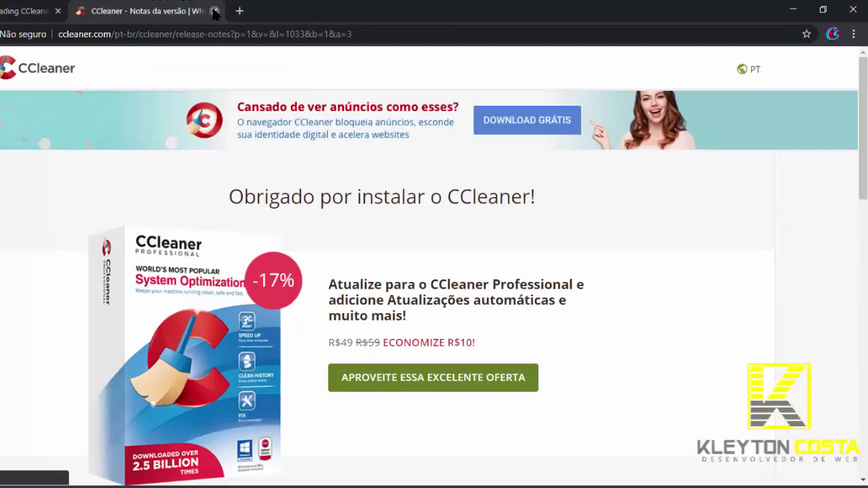
{"action": "left_click", "coordinate": [278, 9]}
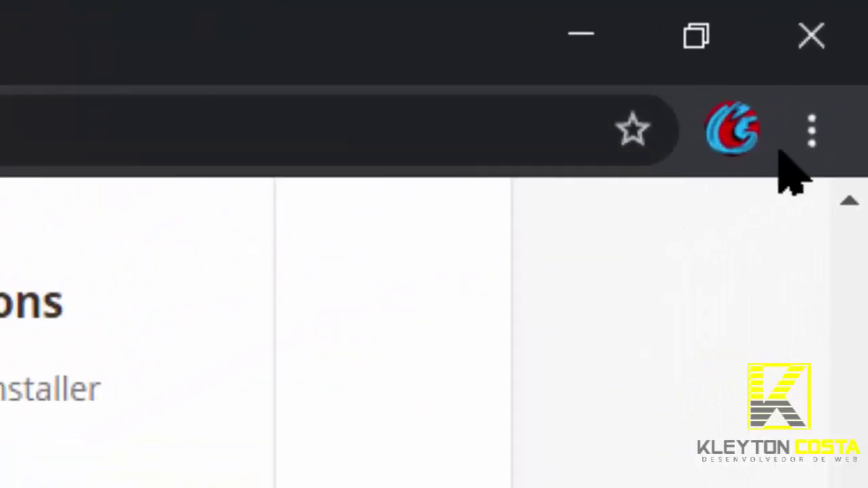
{"action": "left_click", "coordinate": [817, 126]}
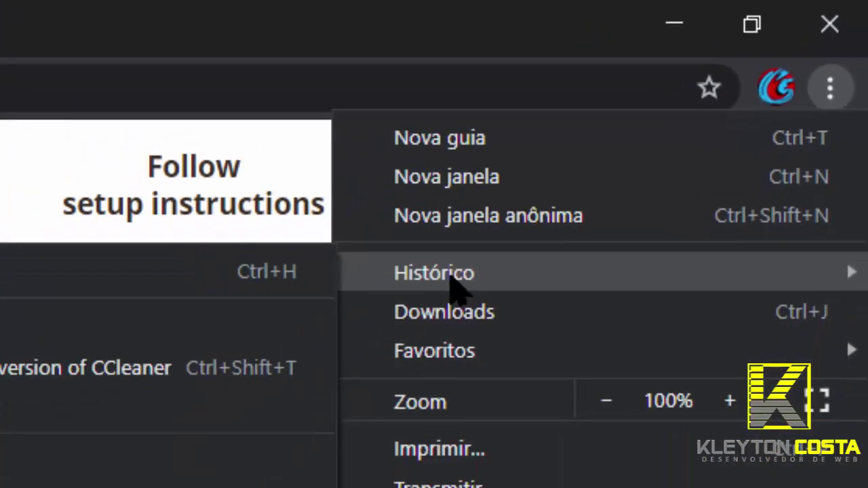
{"action": "mouse_move", "coordinate": [339, 417]}
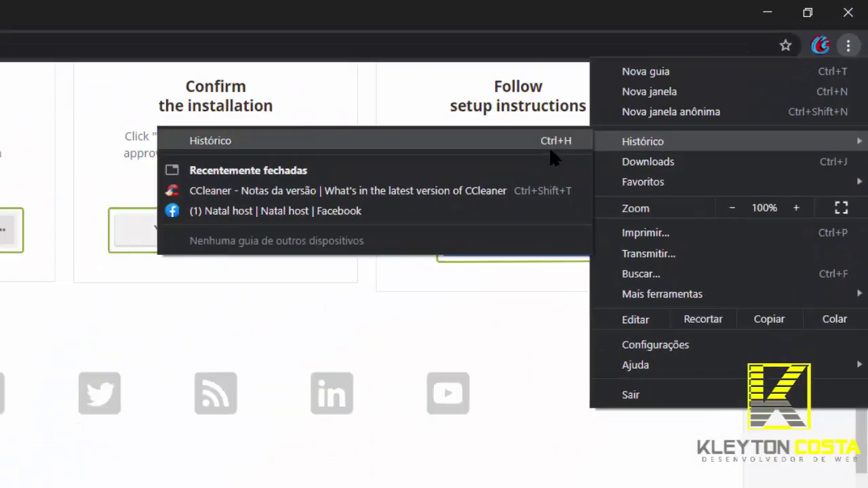
{"action": "left_click", "coordinate": [252, 138]}
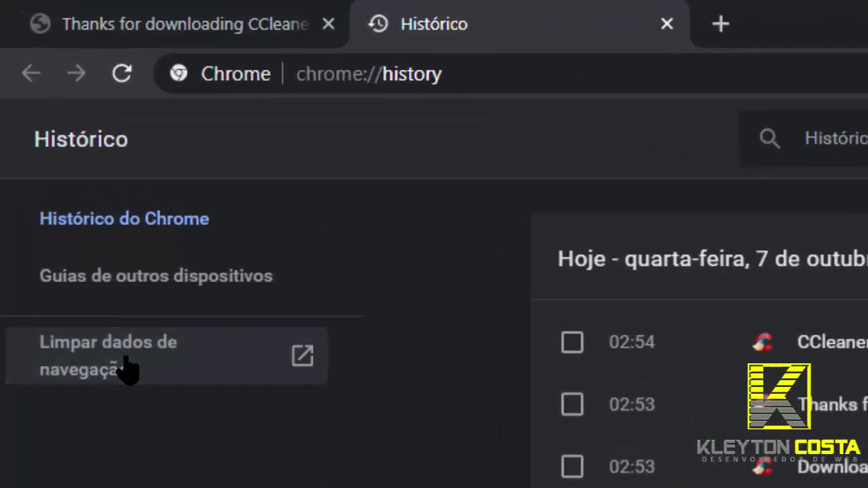
{"action": "left_click", "coordinate": [129, 369]}
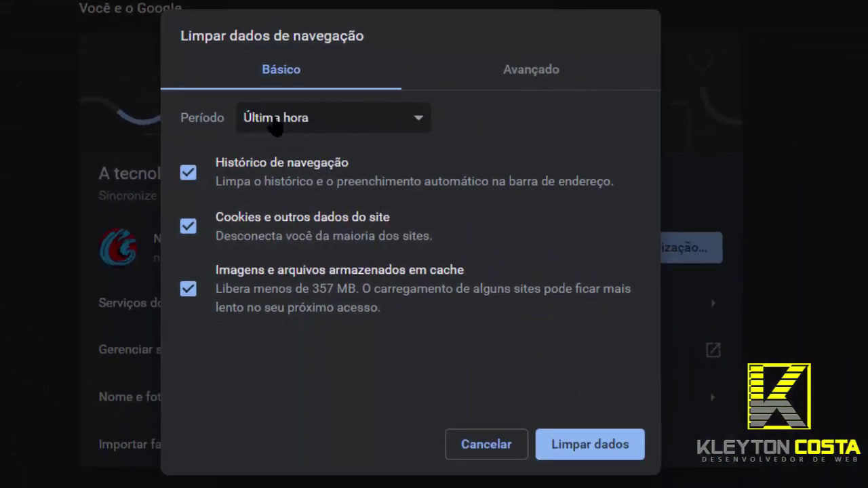
Step: Set the basic time range to Todo o período and include passwords, form autofill, site settings and hosted app data in the advanced options
{"action": "left_click", "coordinate": [584, 212]}
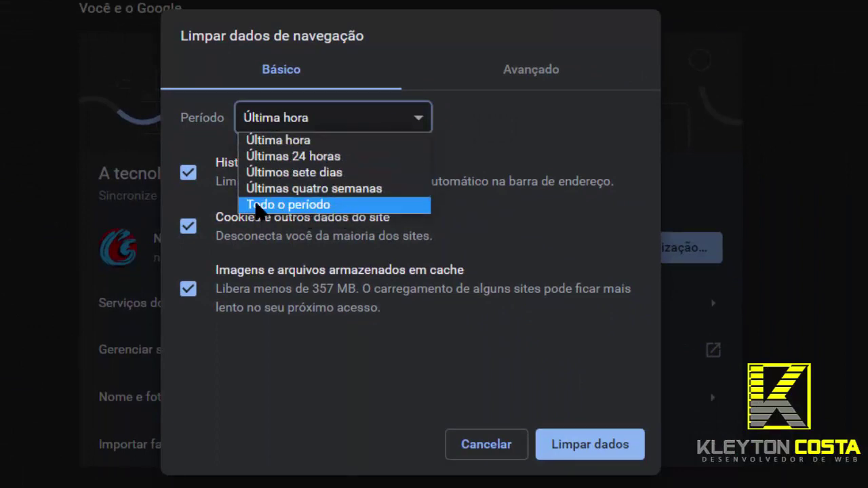
{"action": "left_click", "coordinate": [326, 216]}
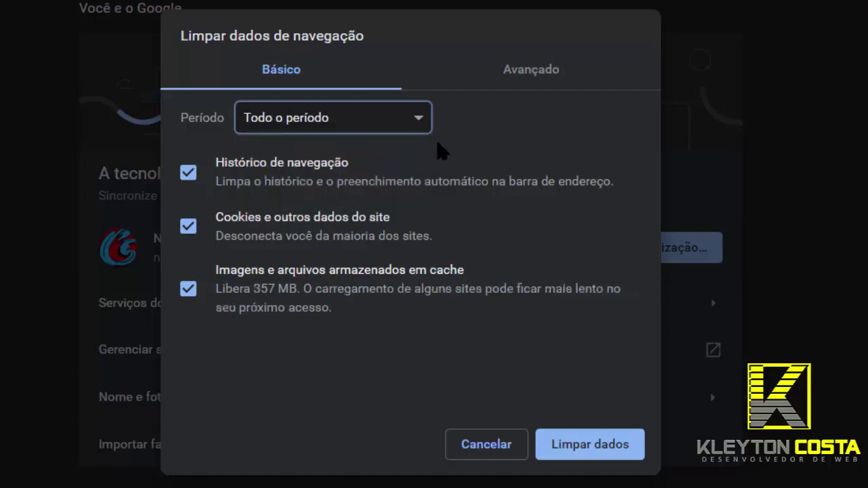
{"action": "left_click", "coordinate": [522, 85]}
{"action": "scroll", "coordinate": [285, 264], "scroll_direction": "down", "scroll_amount": 3}
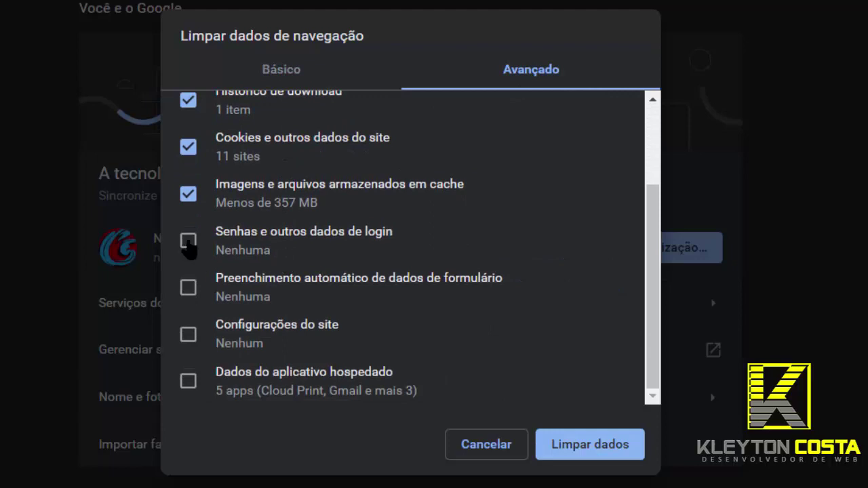
{"action": "left_click", "coordinate": [188, 241]}
{"action": "left_click", "coordinate": [188, 288]}
{"action": "left_click", "coordinate": [187, 335]}
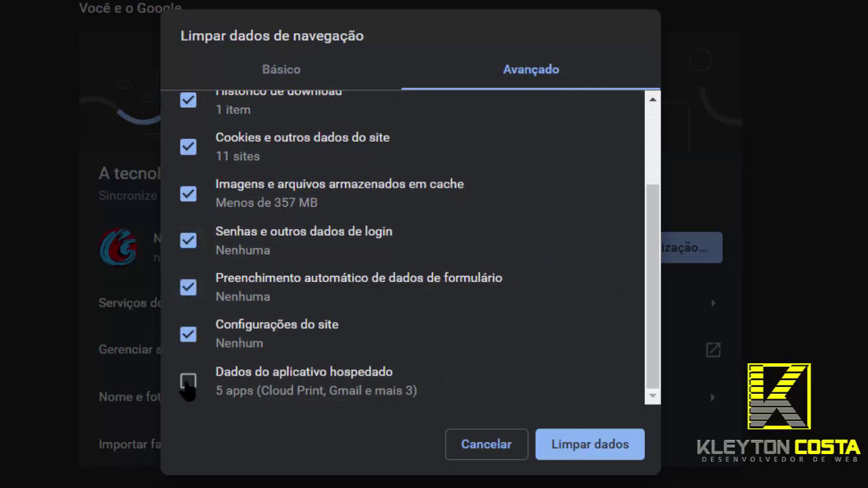
{"action": "left_click", "coordinate": [188, 383]}
Step: Set the advanced time range to Todo o período, return to the basic options and clear the browsing data
{"action": "scroll", "coordinate": [330, 221], "scroll_direction": "up", "scroll_amount": 3}
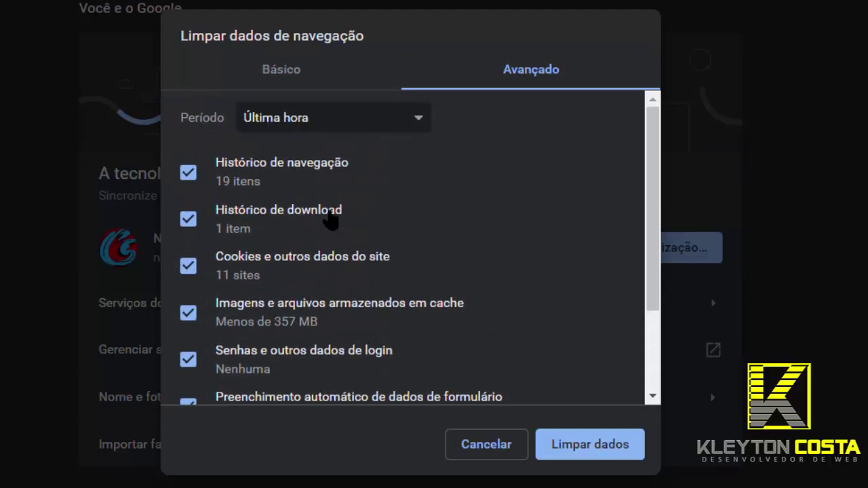
{"action": "left_click", "coordinate": [386, 121]}
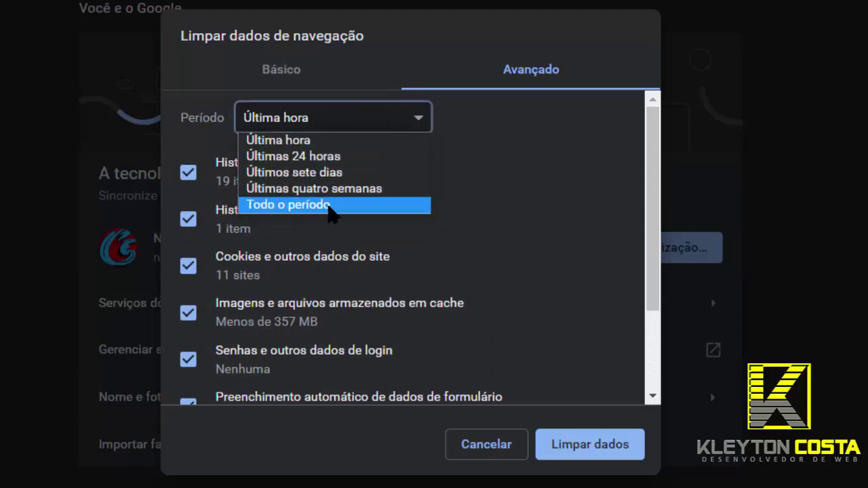
{"action": "left_click", "coordinate": [339, 209]}
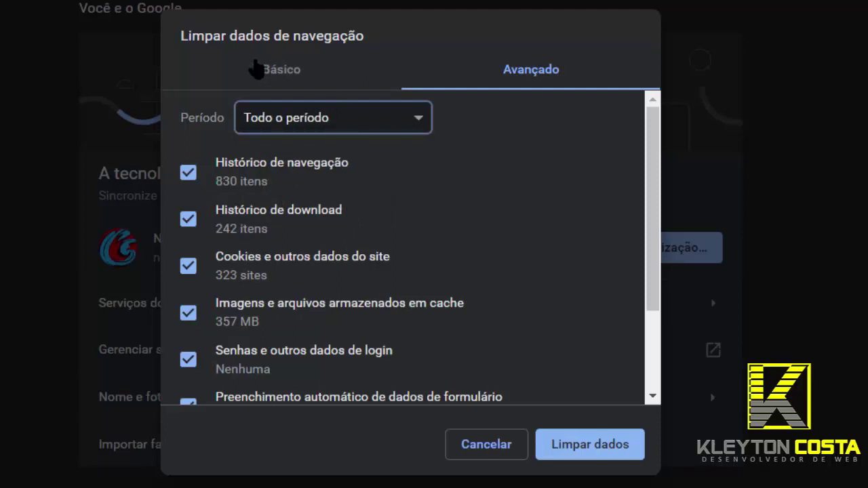
{"action": "left_click", "coordinate": [257, 68]}
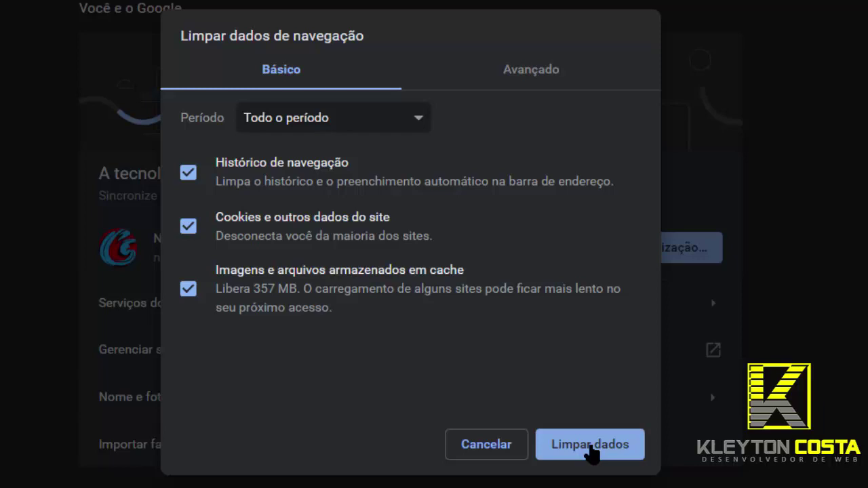
{"action": "left_click", "coordinate": [591, 446]}
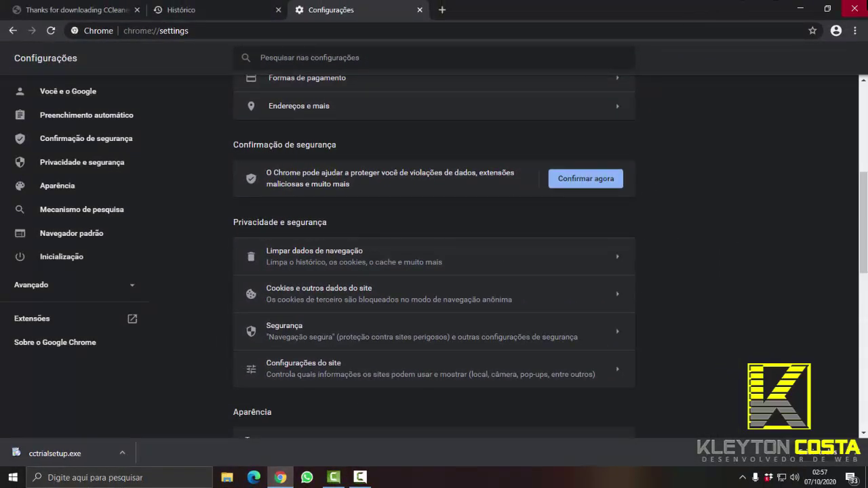
Step: Close Chrome, launch CCleaner from the desktop and dismiss its browser-closed notification
{"action": "left_click", "coordinate": [853, 8]}
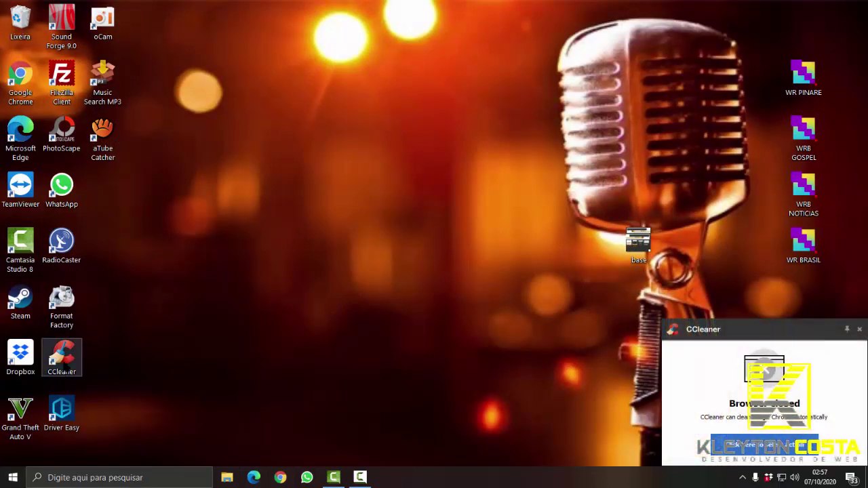
{"action": "double_click", "coordinate": [63, 366]}
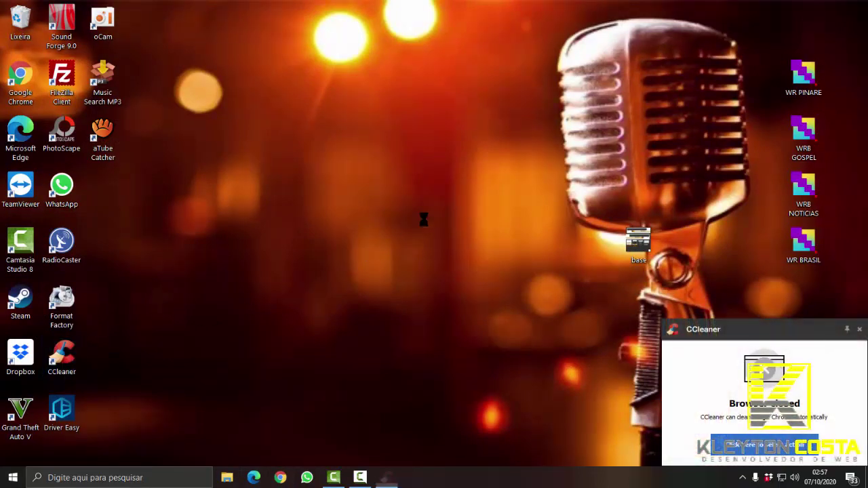
{"action": "left_click", "coordinate": [859, 330]}
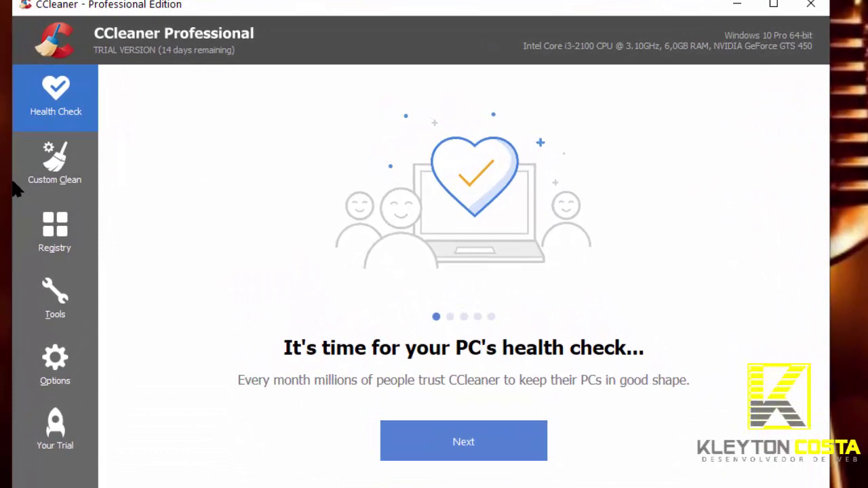
Step: In Custom Clean, enable Session, Set Aside Tabs, Saved Form Information, Saved Passwords and Saved Cards for Microsoft Edge, accepting the warning
{"action": "left_click", "coordinate": [59, 168]}
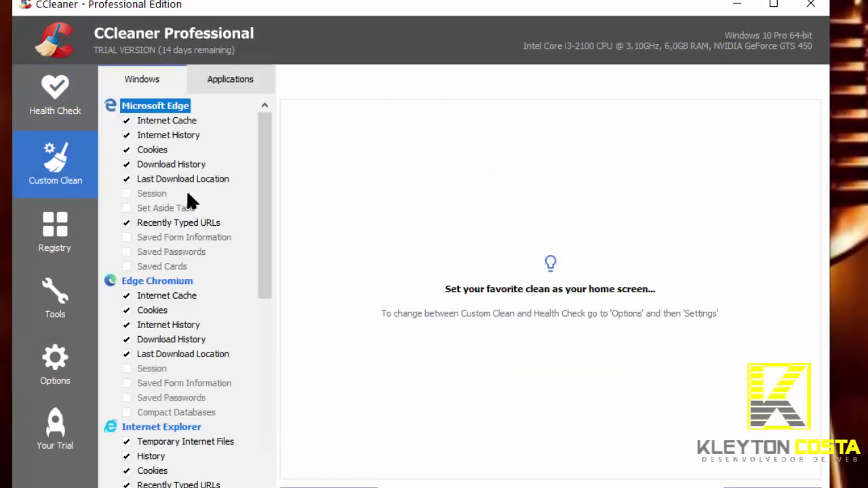
{"action": "scroll", "coordinate": [184, 319], "scroll_direction": "down", "scroll_amount": 6}
{"action": "scroll", "coordinate": [186, 348], "scroll_direction": "down", "scroll_amount": 4}
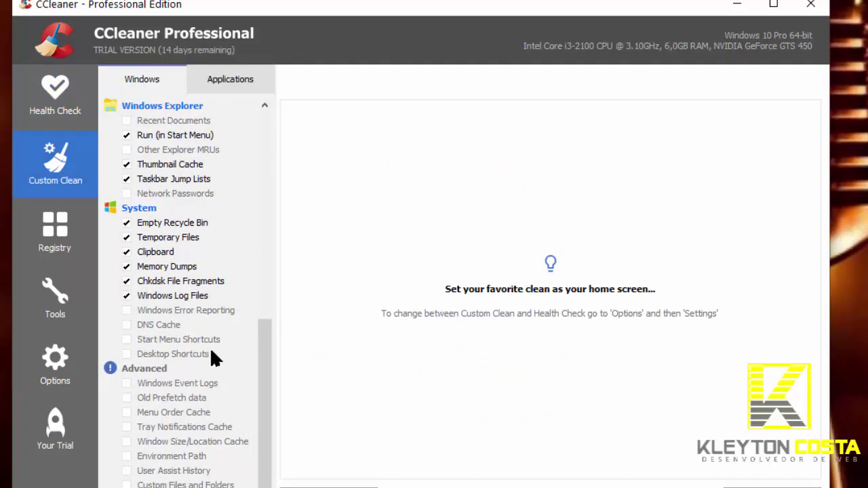
{"action": "scroll", "coordinate": [145, 294], "scroll_direction": "up", "scroll_amount": 10}
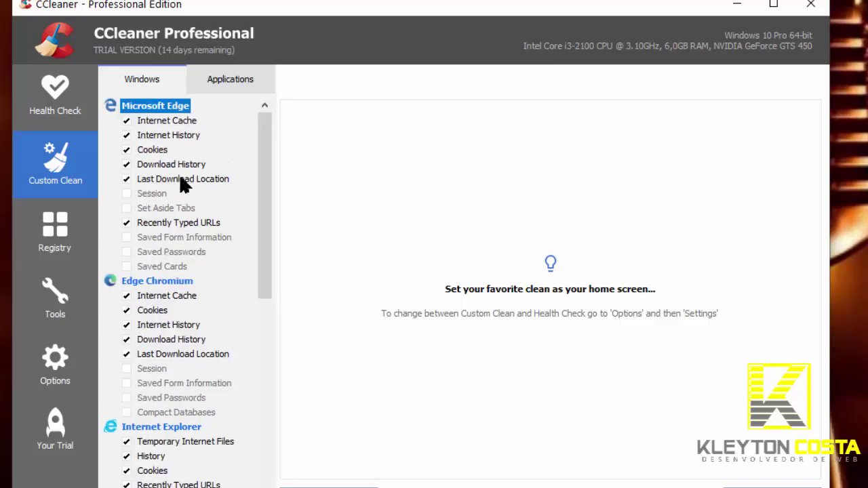
{"action": "left_click", "coordinate": [127, 193]}
{"action": "left_click", "coordinate": [126, 209]}
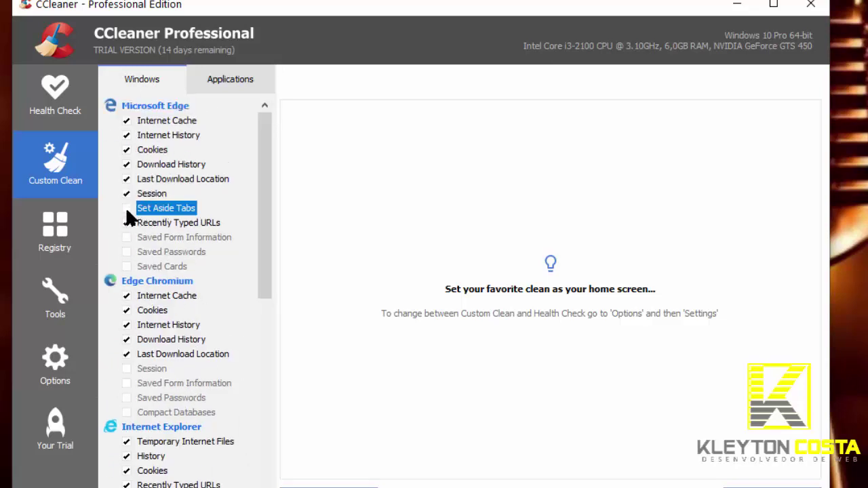
{"action": "left_click", "coordinate": [127, 237]}
{"action": "left_click", "coordinate": [127, 252]}
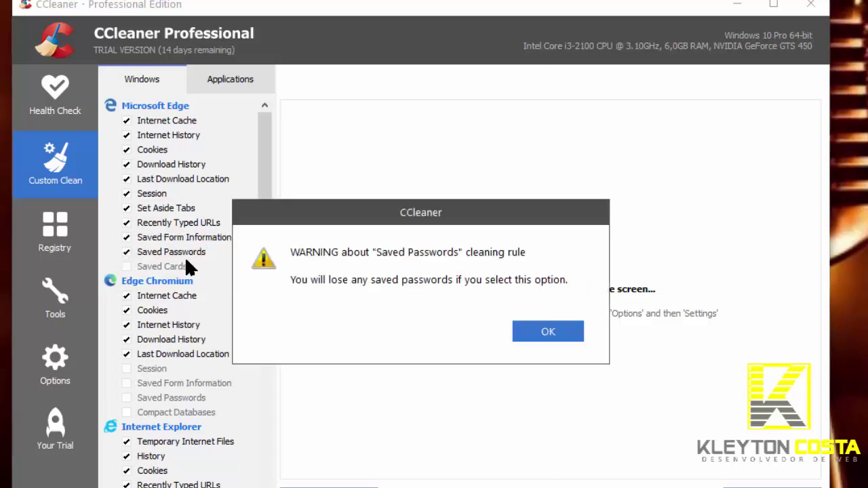
{"action": "left_click", "coordinate": [547, 333]}
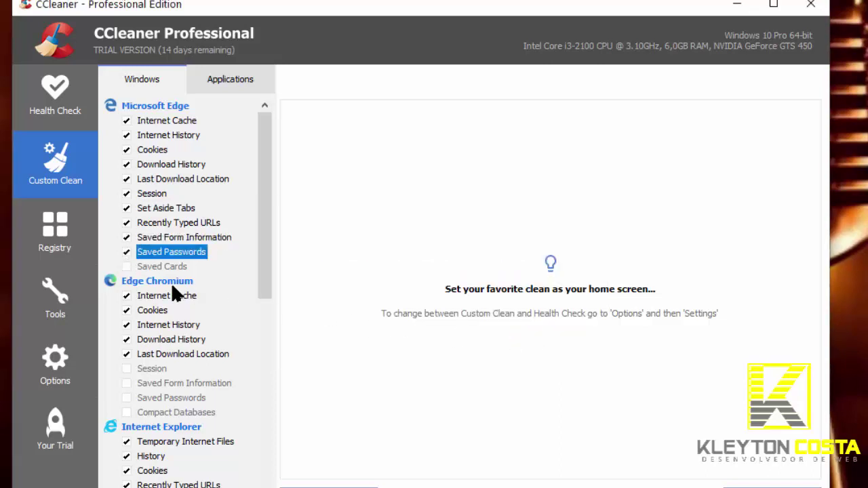
{"action": "left_click", "coordinate": [126, 267]}
Step: Enable Session, Saved Form Information, Saved Passwords and Compact Databases for Edge Chromium, accepting the warning
{"action": "scroll", "coordinate": [130, 298], "scroll_direction": "down", "scroll_amount": 1}
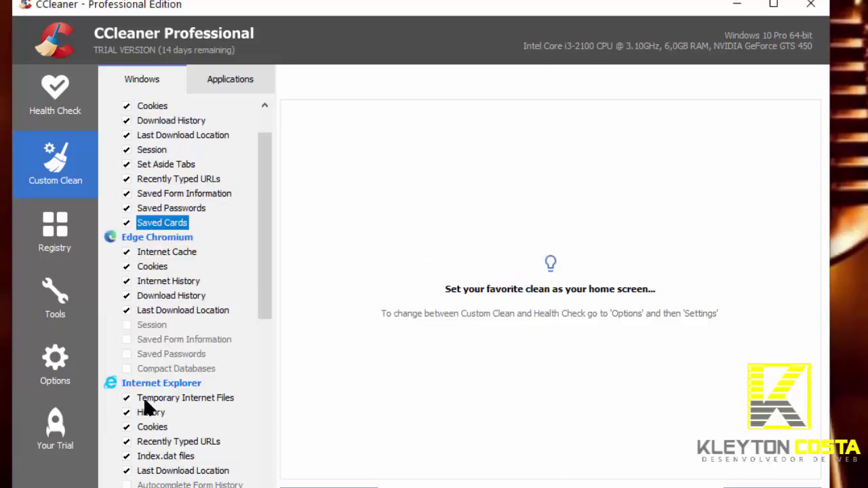
{"action": "left_click", "coordinate": [125, 325]}
{"action": "left_click", "coordinate": [127, 339]}
{"action": "left_click", "coordinate": [127, 354]}
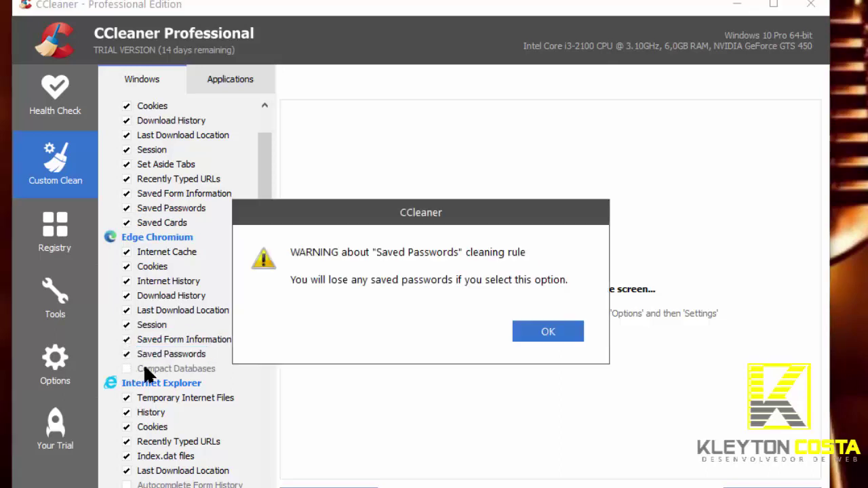
{"action": "left_click", "coordinate": [550, 331]}
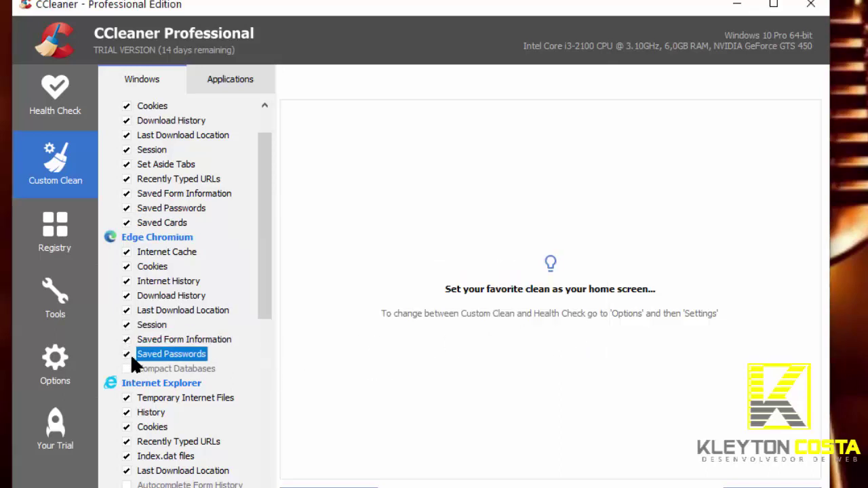
{"action": "scroll", "coordinate": [197, 404], "scroll_direction": "down", "scroll_amount": 4}
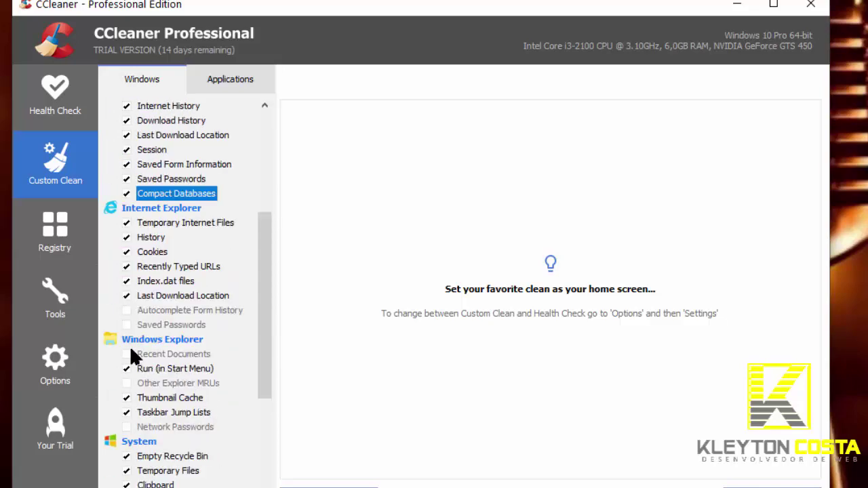
Step: Enable Saved Passwords and Autocomplete Form History cleaning for Internet Explorer, accepting the warning
{"action": "left_click", "coordinate": [126, 325]}
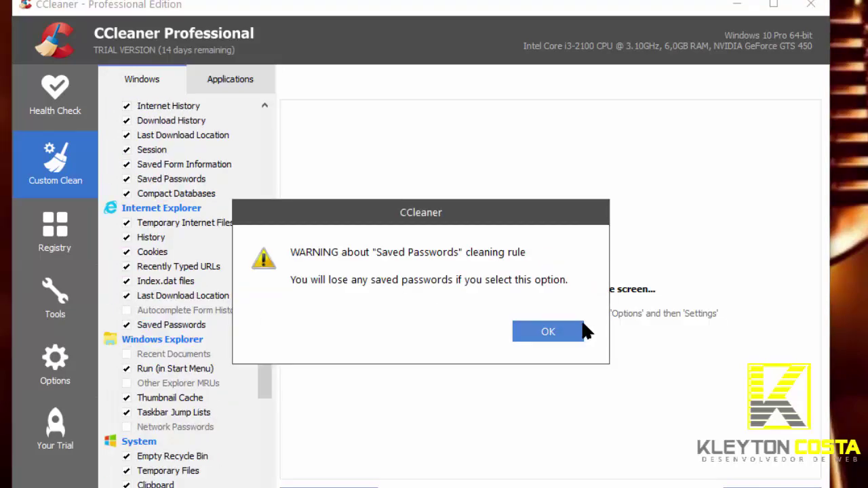
{"action": "left_click", "coordinate": [539, 332]}
{"action": "left_click", "coordinate": [127, 308]}
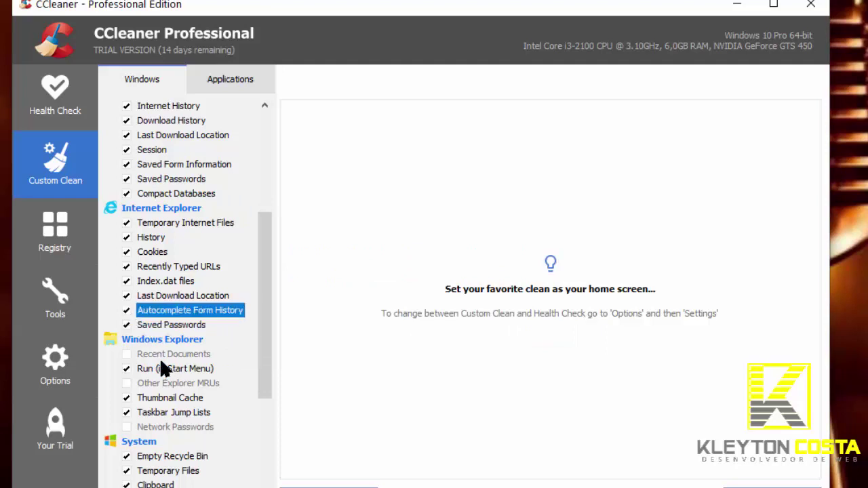
Step: Enable Other Explorer MRUs, Recent Documents and Network Passwords cleaning for Windows Explorer, accepting the warning
{"action": "scroll", "coordinate": [173, 404], "scroll_direction": "down", "scroll_amount": 1}
{"action": "left_click", "coordinate": [123, 338]}
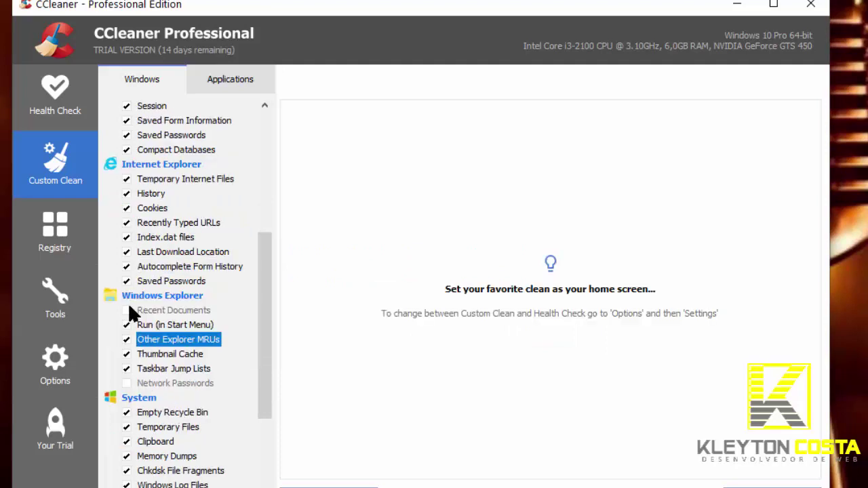
{"action": "left_click", "coordinate": [127, 309]}
{"action": "left_click", "coordinate": [126, 383]}
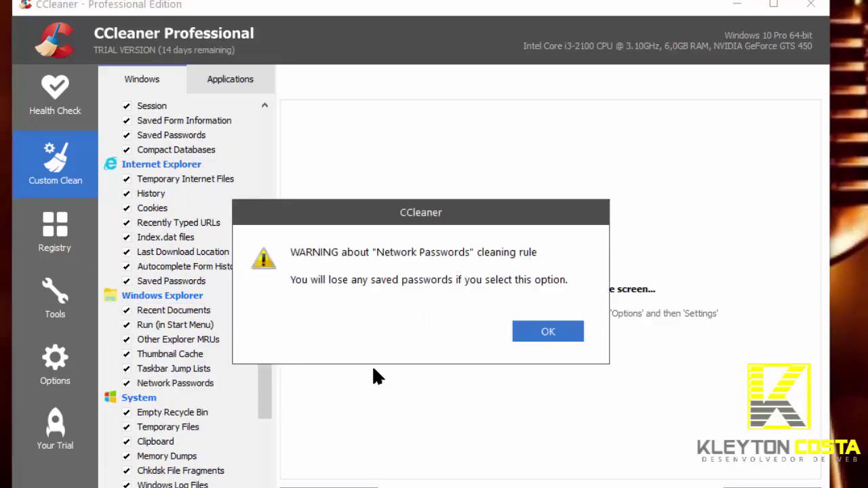
{"action": "left_click", "coordinate": [548, 331]}
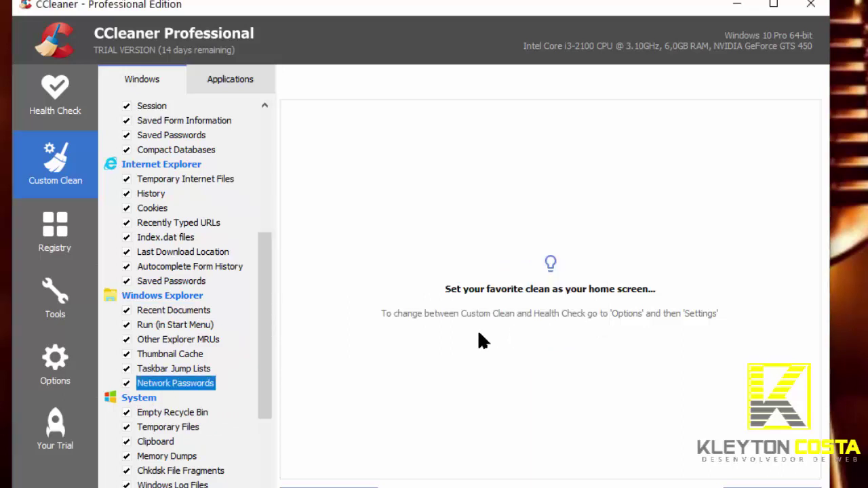
Step: Enable Desktop Shortcuts, Start Menu Shortcuts, DNS Cache and Windows Error Reporting in the System cleaning rules
{"action": "scroll", "coordinate": [187, 364], "scroll_direction": "down", "scroll_amount": 4}
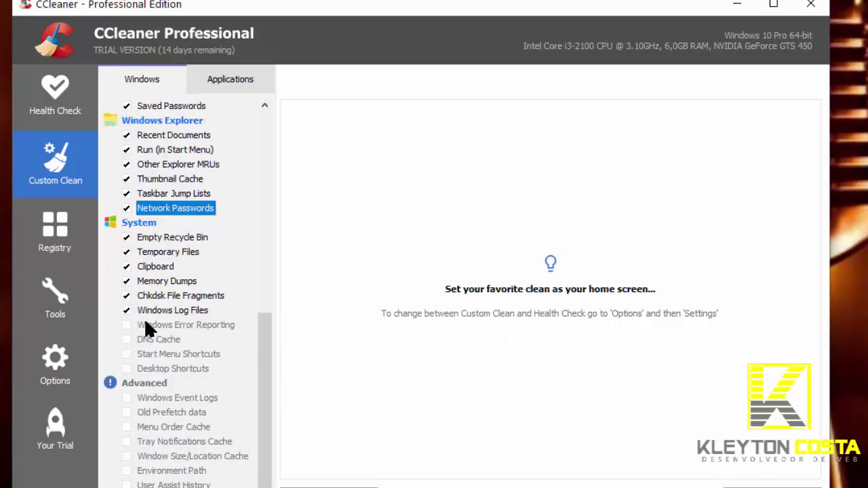
{"action": "left_click", "coordinate": [126, 367]}
{"action": "left_click", "coordinate": [126, 354]}
{"action": "left_click", "coordinate": [127, 340]}
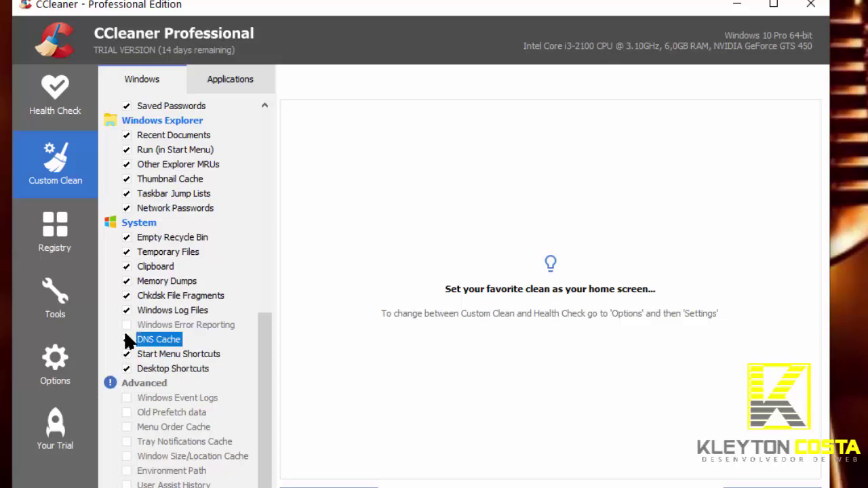
{"action": "left_click", "coordinate": [126, 325]}
Step: Enable the Advanced cleaning rules Windows Event Logs, Old Prefetch data, Menu Order Cache and Tray Notifications Cache, accepting each warning
{"action": "scroll", "coordinate": [173, 406], "scroll_direction": "down", "scroll_amount": 1}
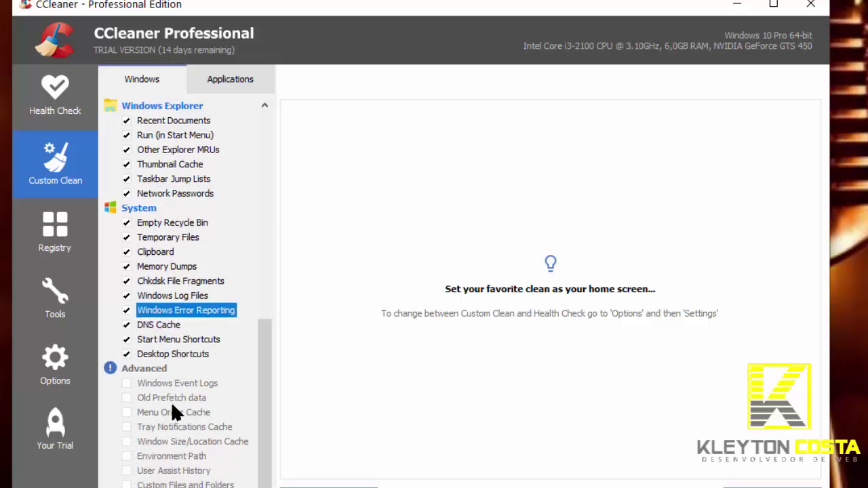
{"action": "left_click", "coordinate": [126, 382]}
{"action": "left_click", "coordinate": [545, 338]}
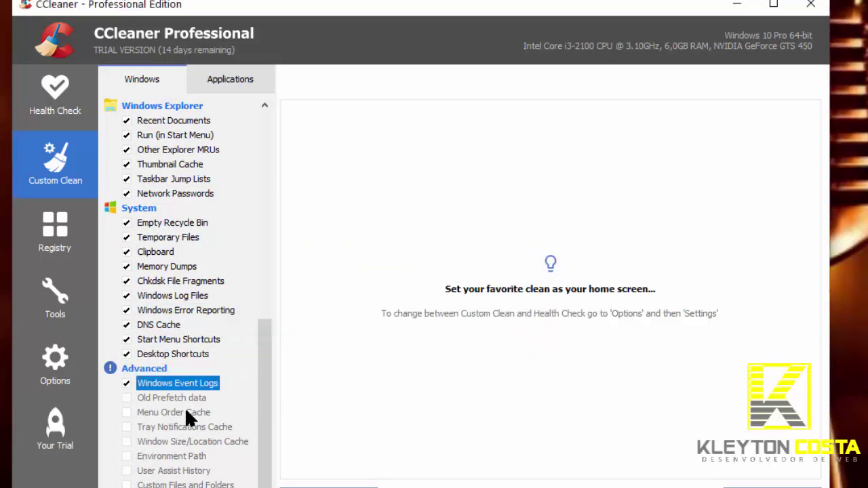
{"action": "left_click", "coordinate": [125, 398]}
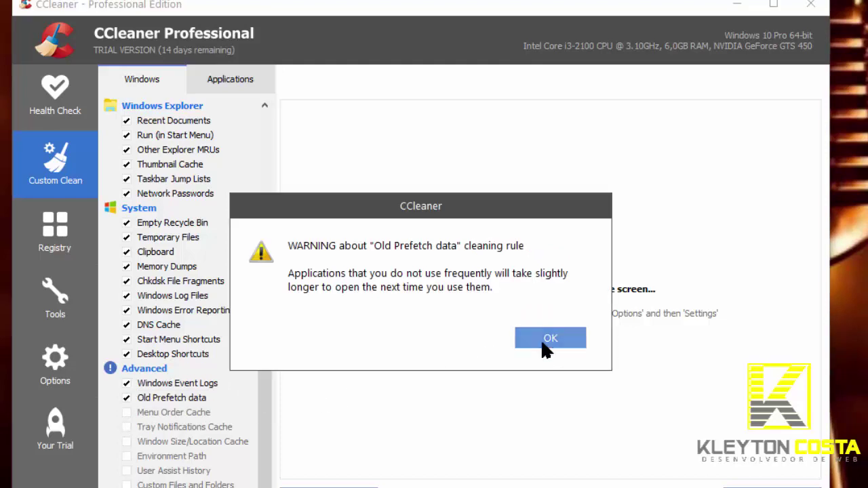
{"action": "left_click", "coordinate": [549, 337]}
{"action": "left_click", "coordinate": [126, 412]}
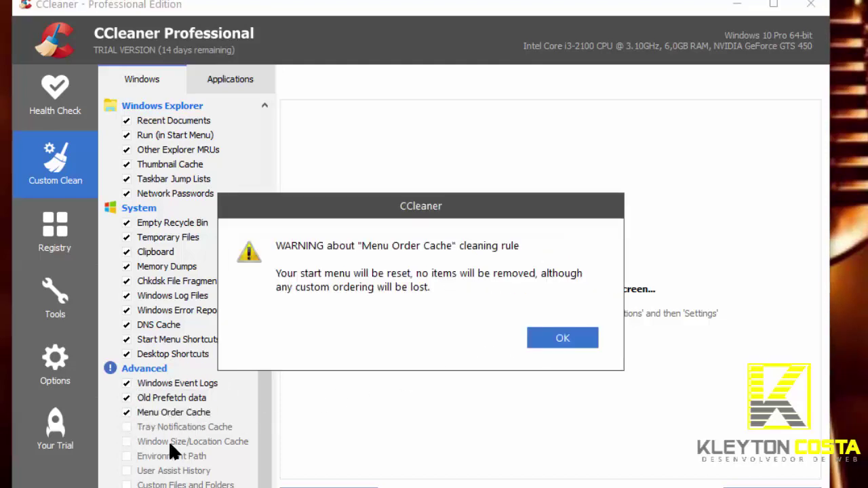
{"action": "left_click", "coordinate": [562, 337]}
{"action": "left_click", "coordinate": [127, 427]}
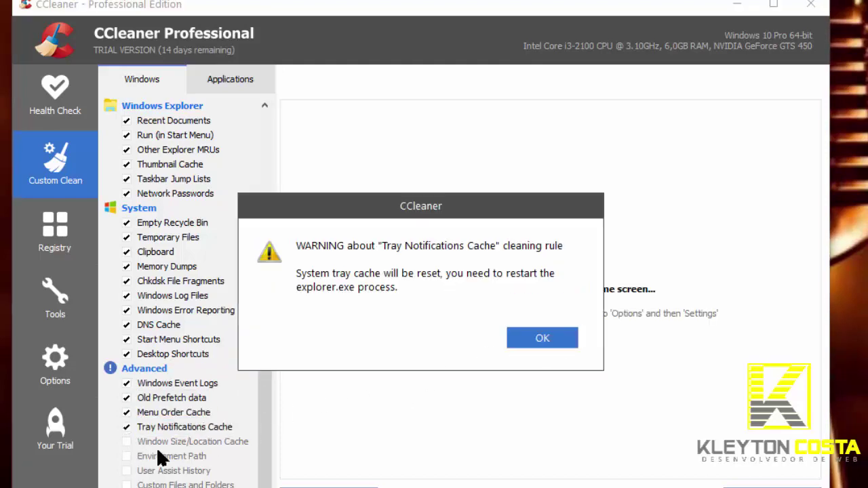
{"action": "left_click", "coordinate": [559, 339]}
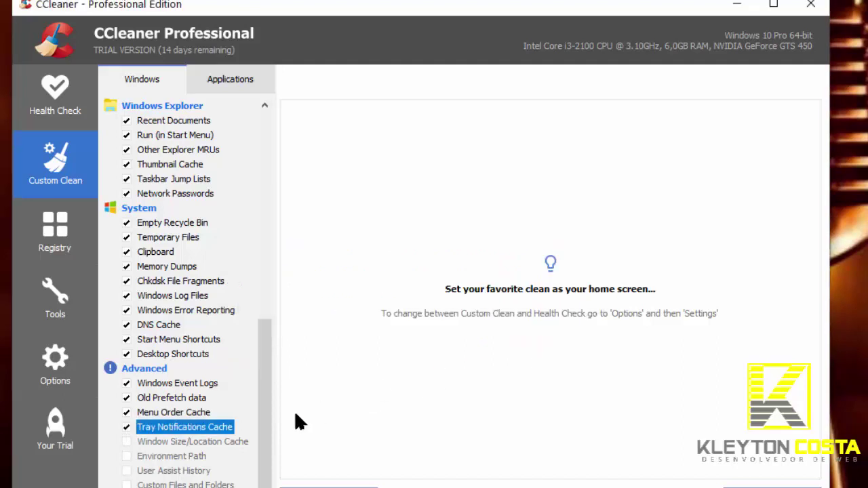
Step: Enable the Advanced cleaning rules Window Size/Location Cache, Environment Path and User Assist History, accepting each warning
{"action": "left_click", "coordinate": [123, 440]}
{"action": "left_click", "coordinate": [558, 339]}
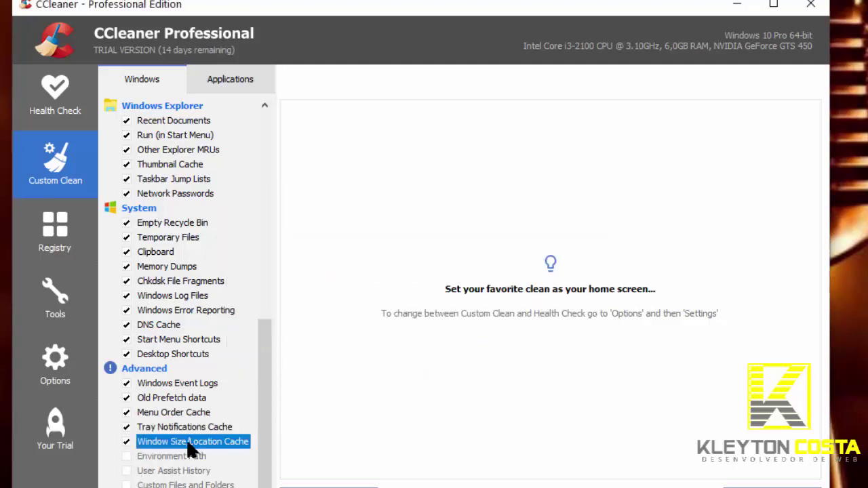
{"action": "left_click", "coordinate": [127, 456]}
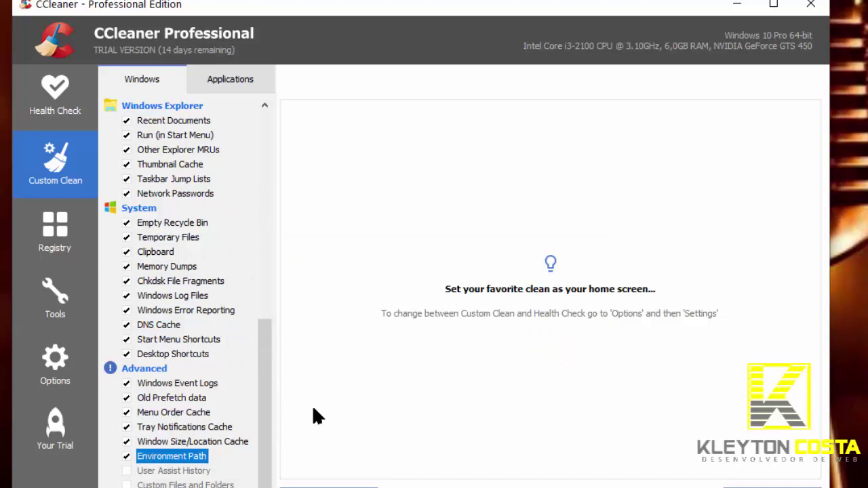
{"action": "left_click", "coordinate": [126, 471]}
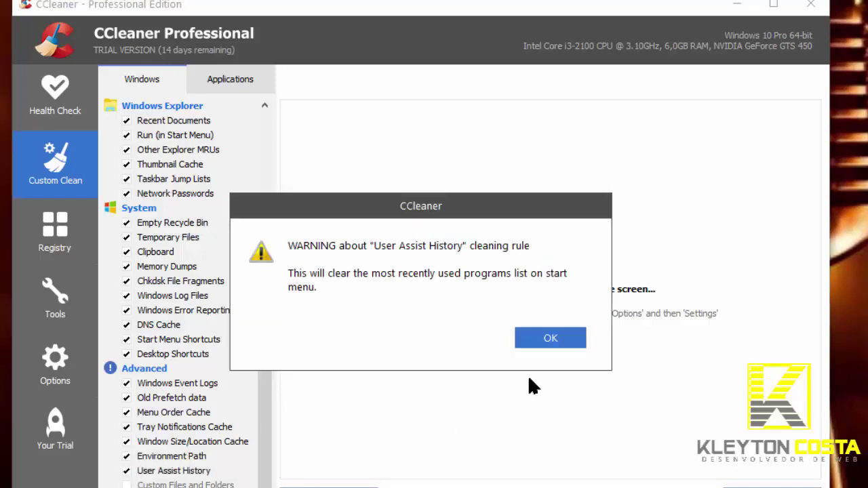
{"action": "left_click", "coordinate": [550, 337]}
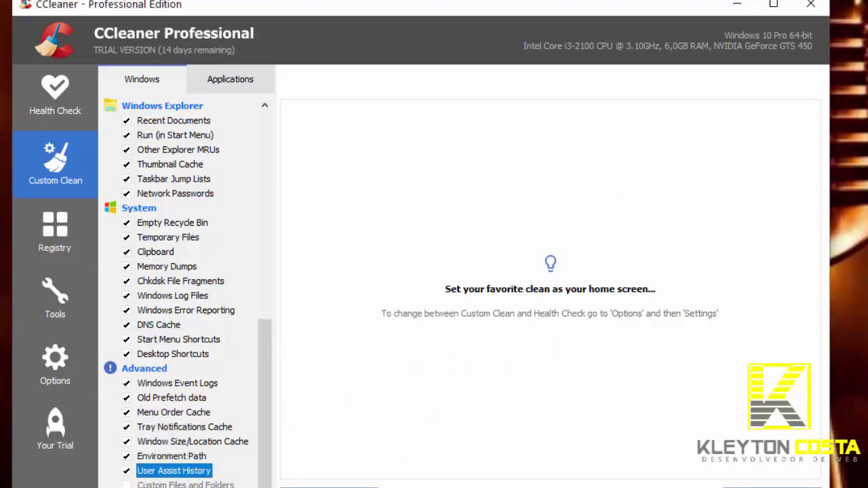
Step: Enable the Advanced cleaning rules Custom Files and Folders and Wipe Free Space, accepting the warning
{"action": "key", "text": "Down"}
{"action": "key", "text": "space"}
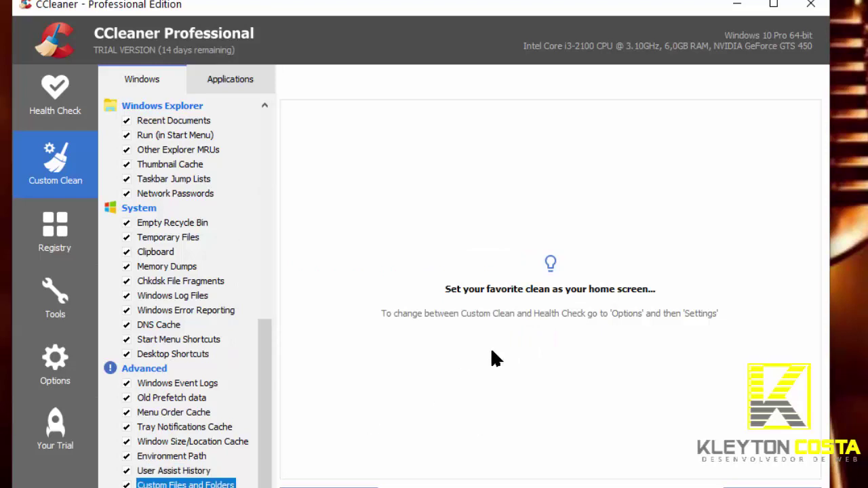
{"action": "key", "text": "Down"}
{"action": "key", "text": "space"}
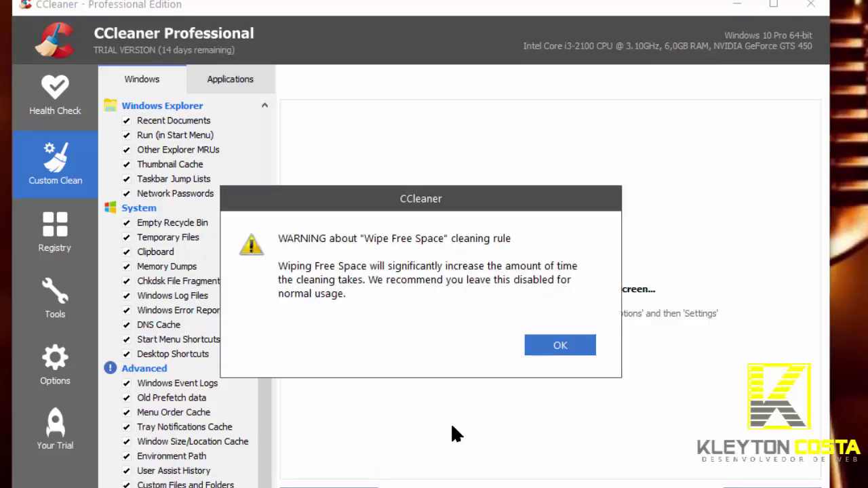
{"action": "left_click", "coordinate": [558, 345]}
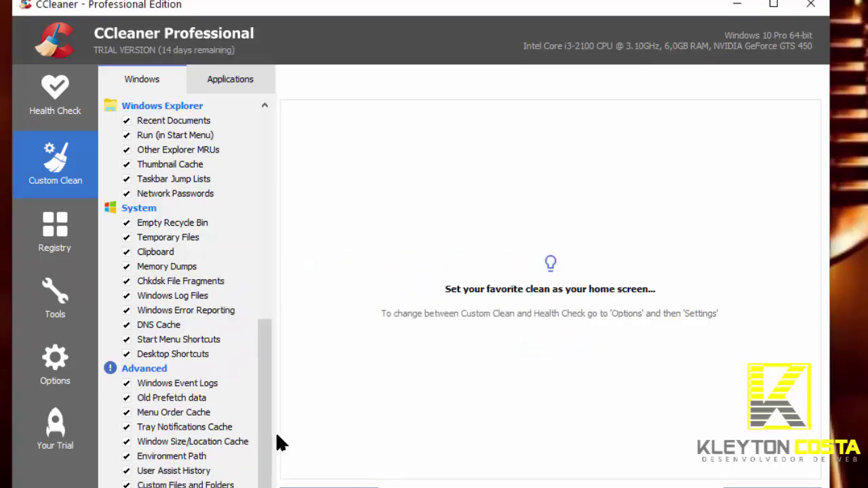
Step: Review the enabled Windows cleaning rules and analyze the PC with them
{"action": "left_click_drag", "start_coordinate": [260, 412], "coordinate": [270, 198]}
{"action": "left_click_drag", "start_coordinate": [267, 152], "coordinate": [300, 314]}
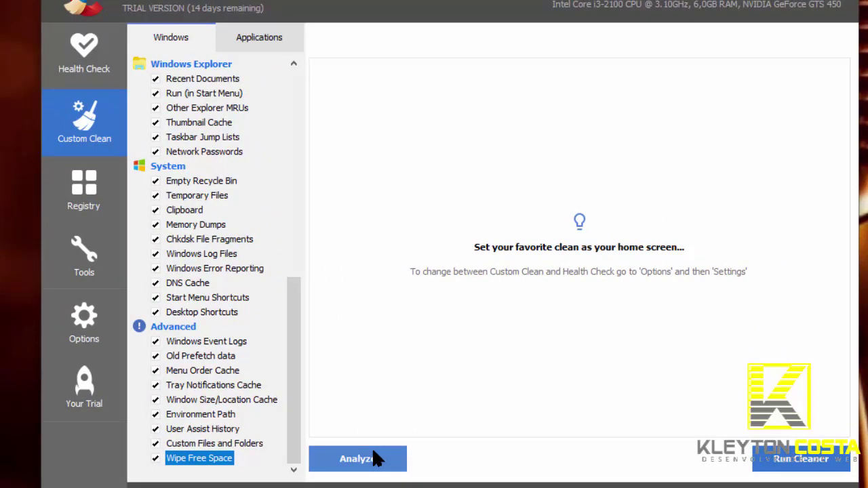
{"action": "left_click", "coordinate": [363, 448]}
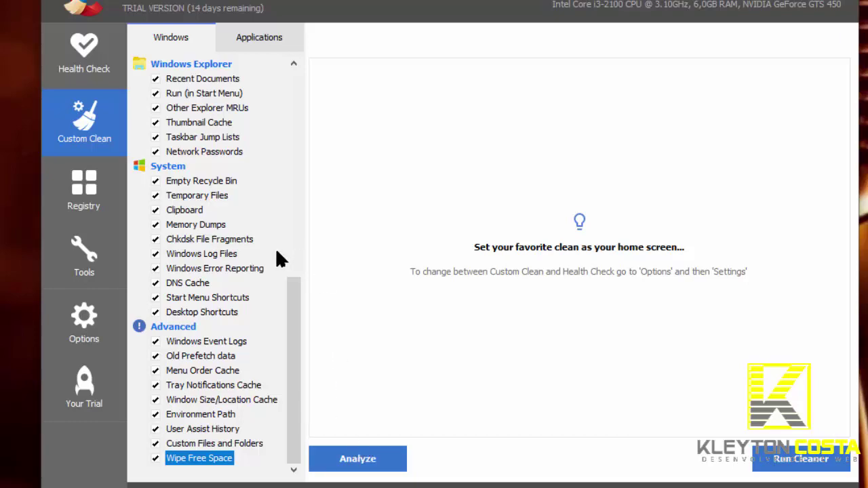
{"action": "scroll", "coordinate": [277, 258], "scroll_direction": "up", "scroll_amount": 8}
{"action": "scroll", "coordinate": [295, 291], "scroll_direction": "up", "scroll_amount": 3}
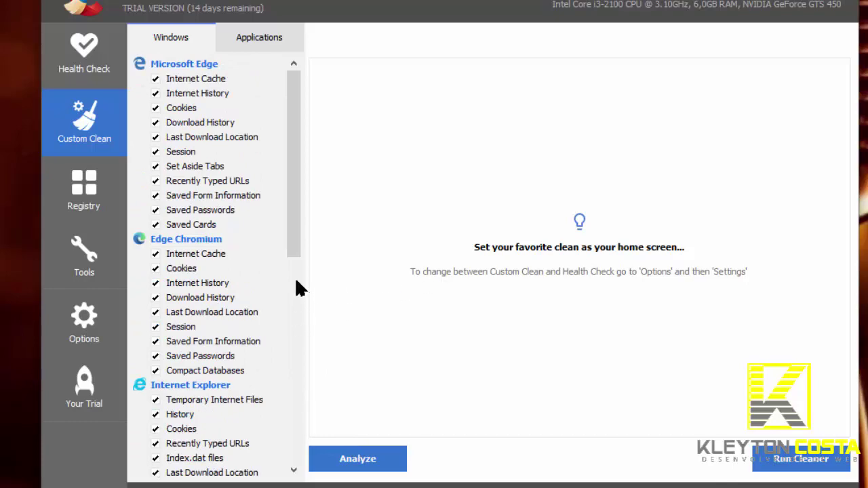
{"action": "scroll", "coordinate": [223, 142], "scroll_direction": "down", "scroll_amount": 4}
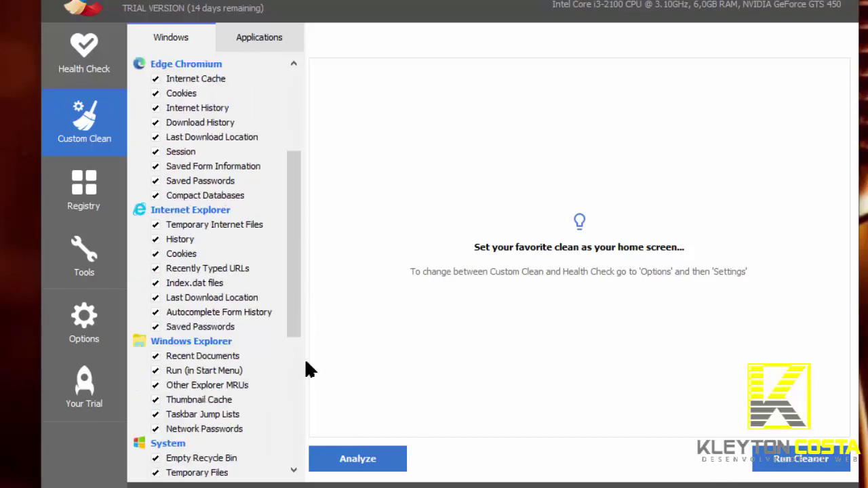
{"action": "left_click", "coordinate": [368, 464]}
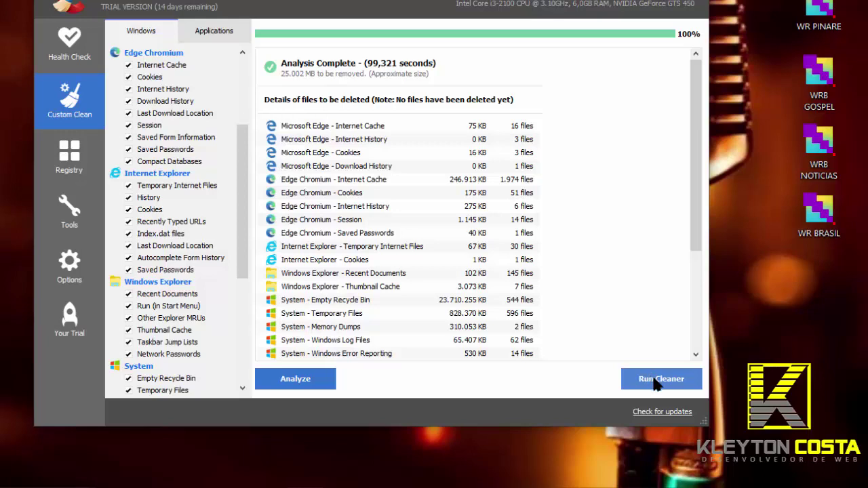
Step: Run the cleaner on the analyzed files, confirming the deletion and turning off further display of this message
{"action": "left_click", "coordinate": [656, 384]}
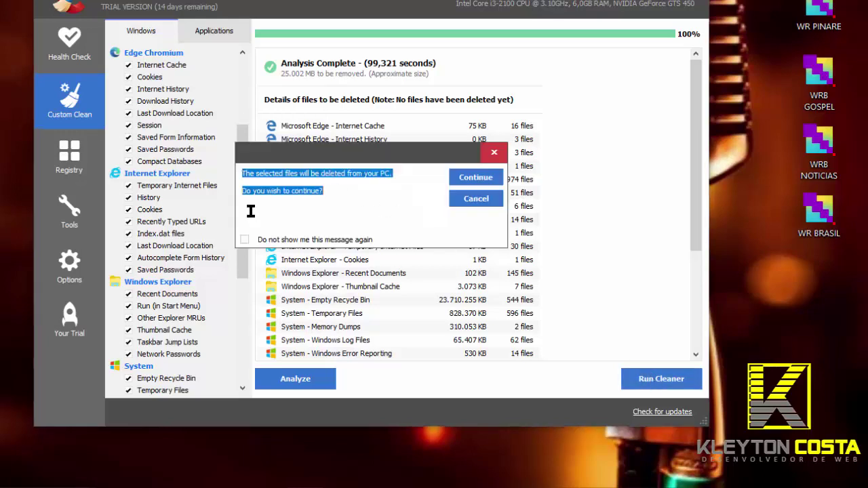
{"action": "left_click", "coordinate": [306, 222]}
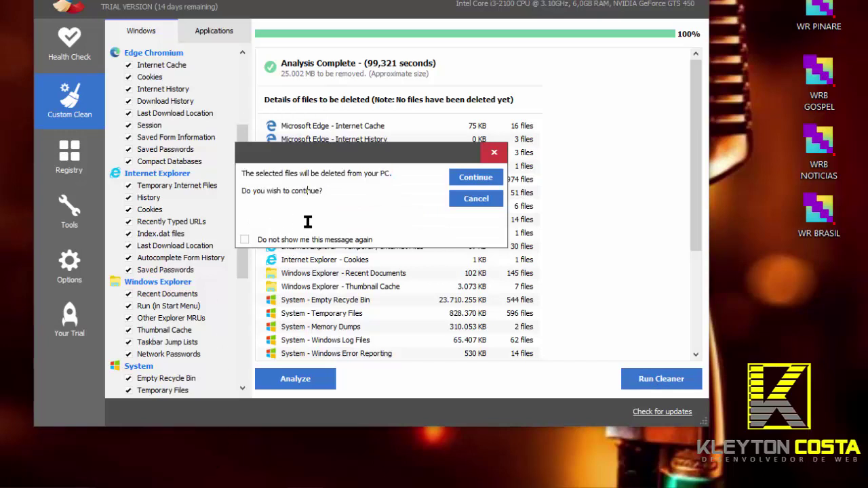
{"action": "left_click", "coordinate": [245, 240]}
{"action": "left_click", "coordinate": [468, 180]}
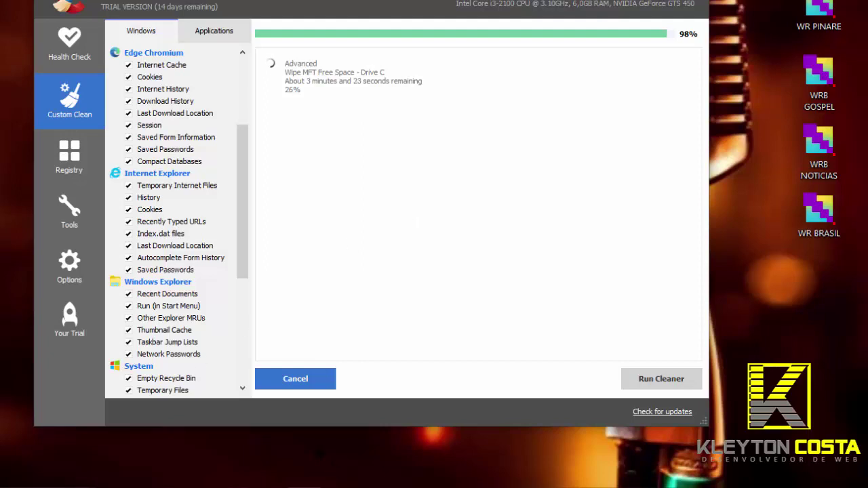
{"action": "left_click", "coordinate": [271, 461]}
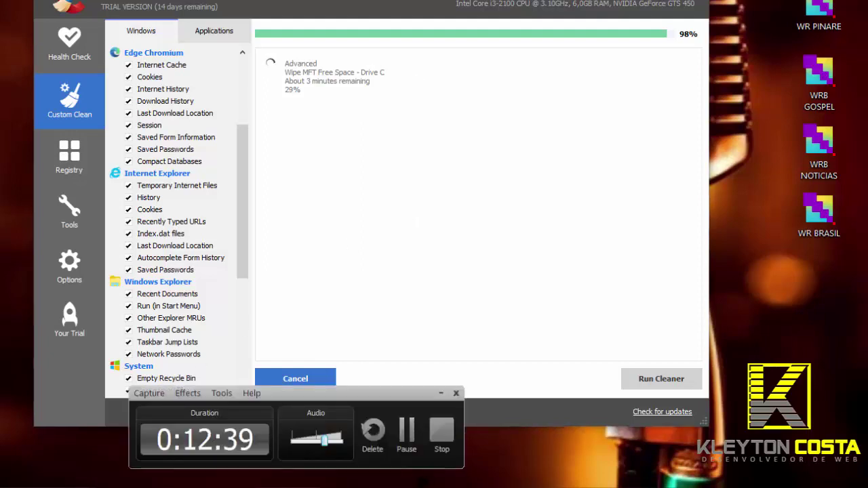
{"action": "left_click", "coordinate": [409, 450]}
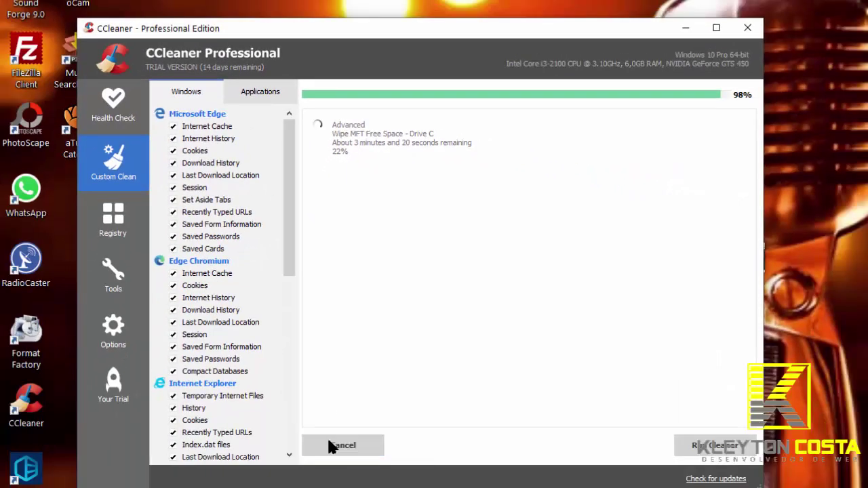
Step: Cancel the clean in progress and run the cleaner again with the same rules
{"action": "left_click", "coordinate": [334, 445]}
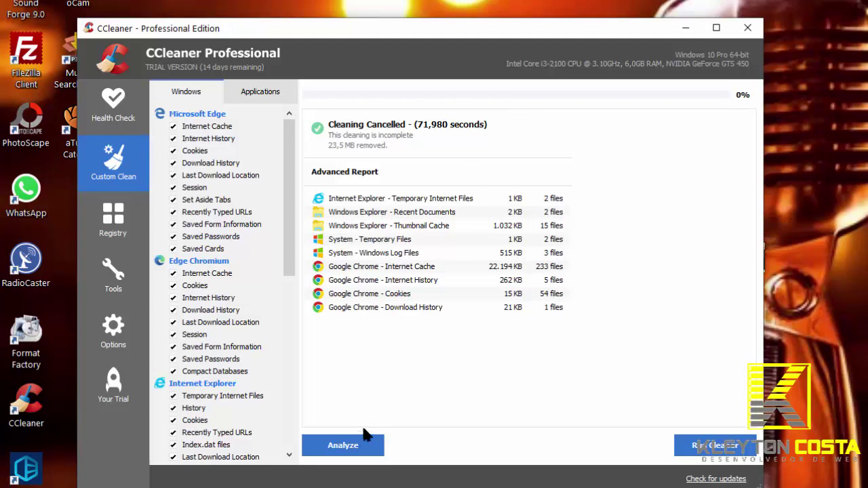
{"action": "left_click", "coordinate": [712, 446]}
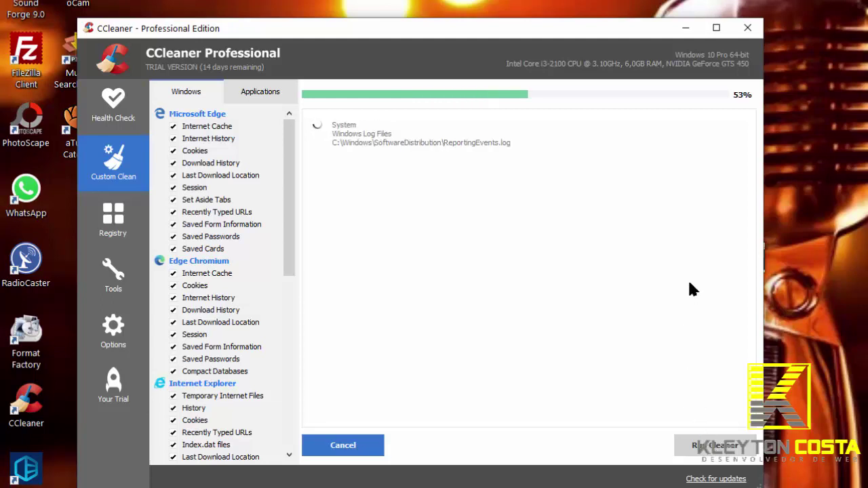
{"action": "left_click_drag", "start_coordinate": [484, 34], "coordinate": [524, 20]}
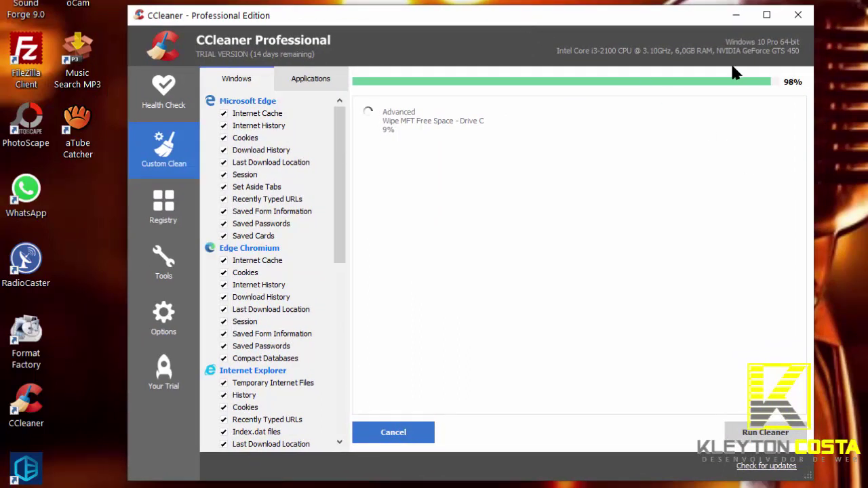
{"action": "left_click_drag", "start_coordinate": [607, 24], "coordinate": [592, 22]}
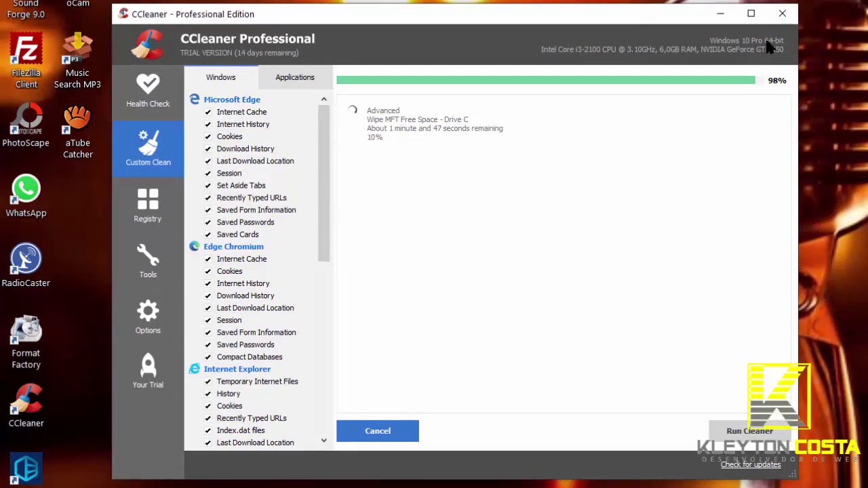
Step: Close CCleaner and refresh the Windows desktop twice
{"action": "left_click", "coordinate": [783, 14]}
{"action": "right_click", "coordinate": [372, 95]}
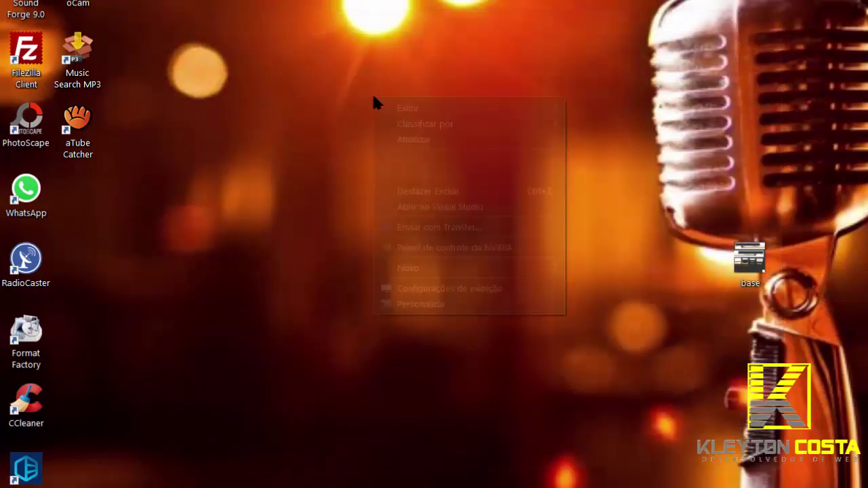
{"action": "left_click", "coordinate": [406, 141]}
{"action": "right_click", "coordinate": [240, 87]}
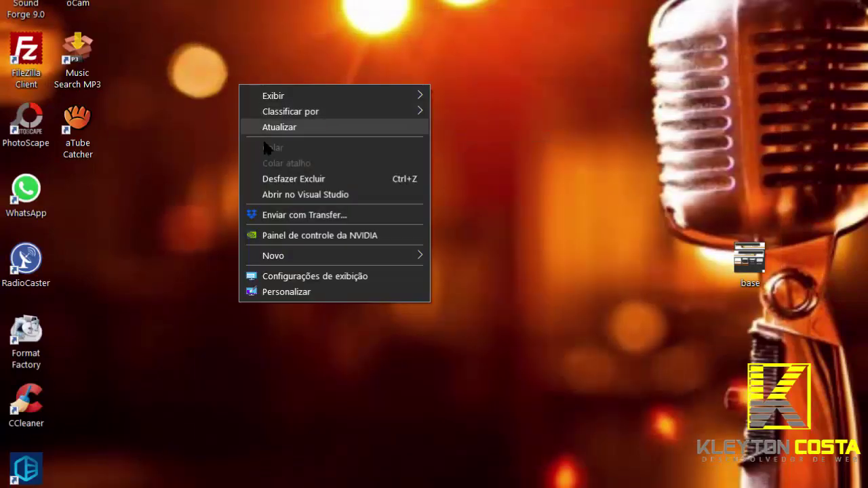
{"action": "left_click", "coordinate": [274, 127]}
Step: Reopen CCleaner and change its interface language to Português do Brasil (Brazilian Portuguese) in the basic settings
{"action": "double_click", "coordinate": [27, 405]}
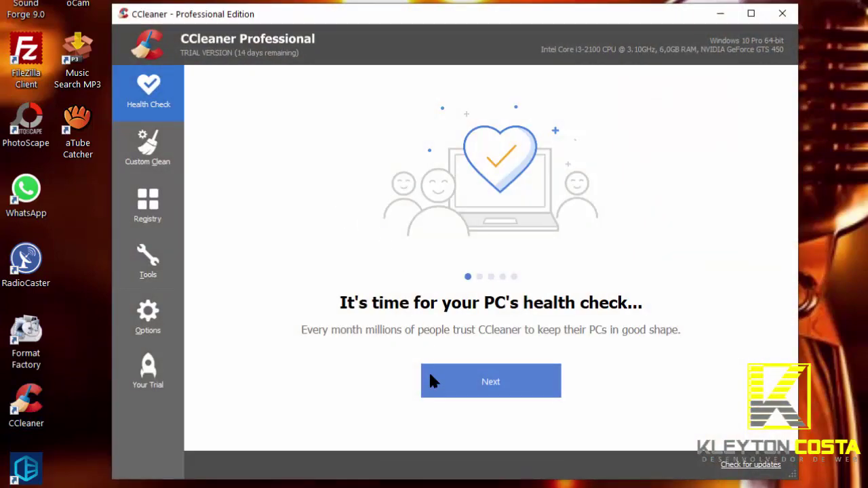
{"action": "left_click", "coordinate": [141, 324]}
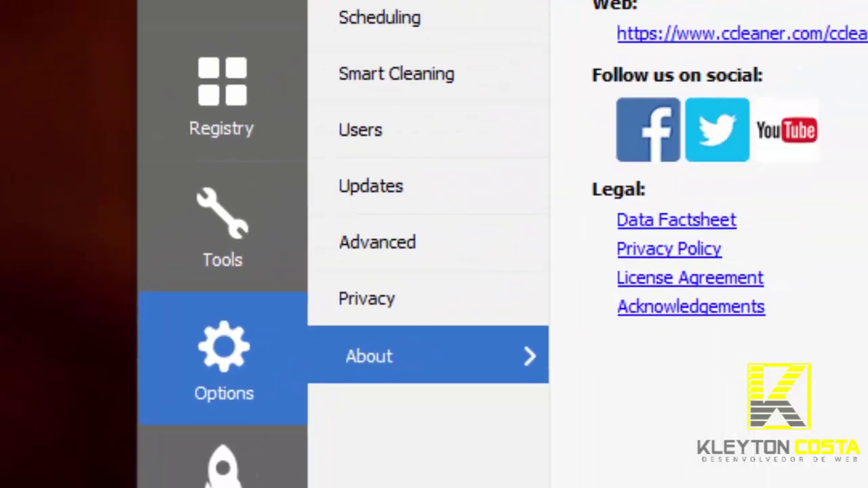
{"action": "left_click", "coordinate": [236, 72]}
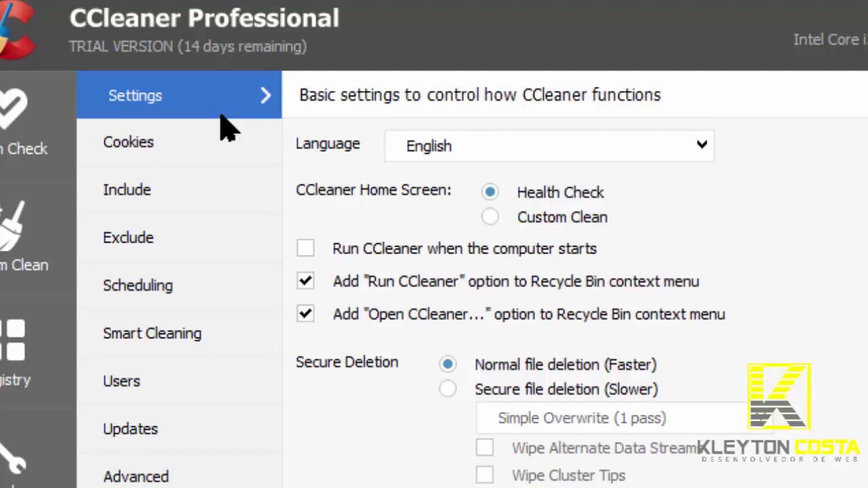
{"action": "left_click", "coordinate": [475, 155]}
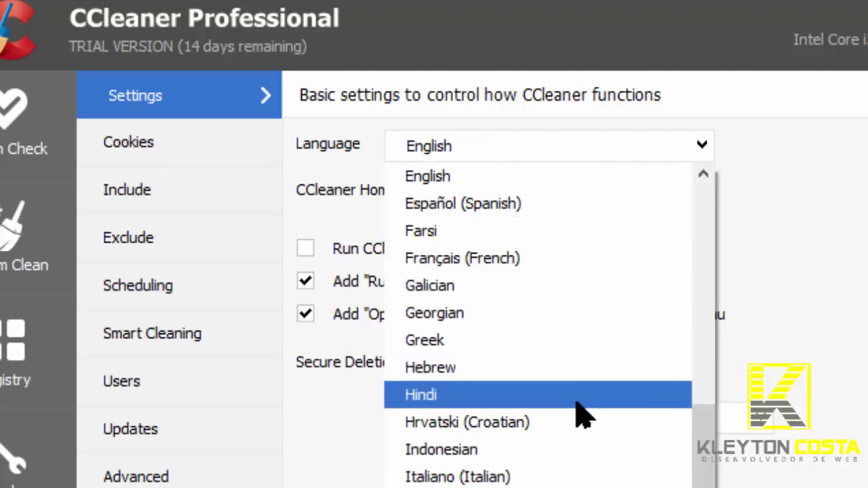
{"action": "scroll", "coordinate": [577, 413], "scroll_direction": "down", "scroll_amount": 1}
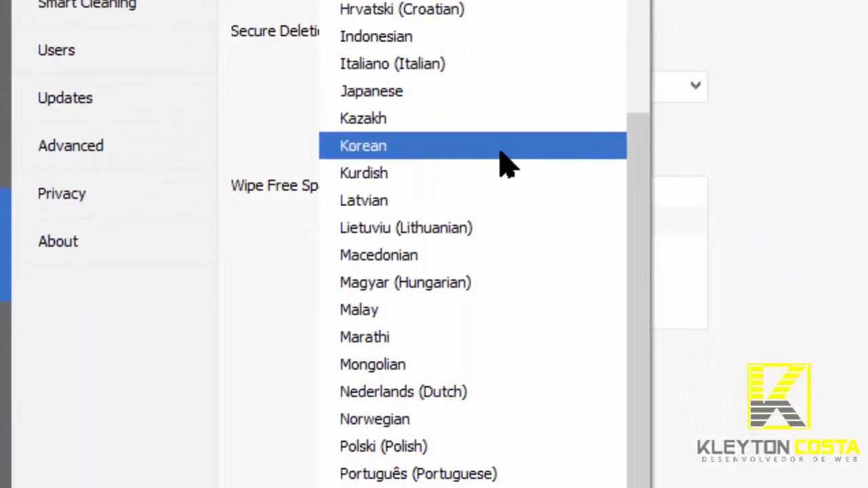
{"action": "scroll", "coordinate": [510, 184], "scroll_direction": "down", "scroll_amount": 1}
{"action": "scroll", "coordinate": [502, 180], "scroll_direction": "down", "scroll_amount": 1}
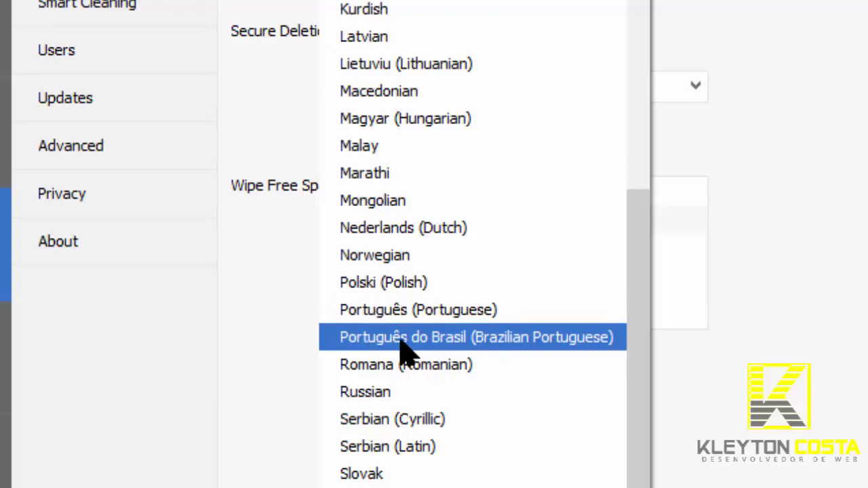
{"action": "left_click", "coordinate": [520, 339]}
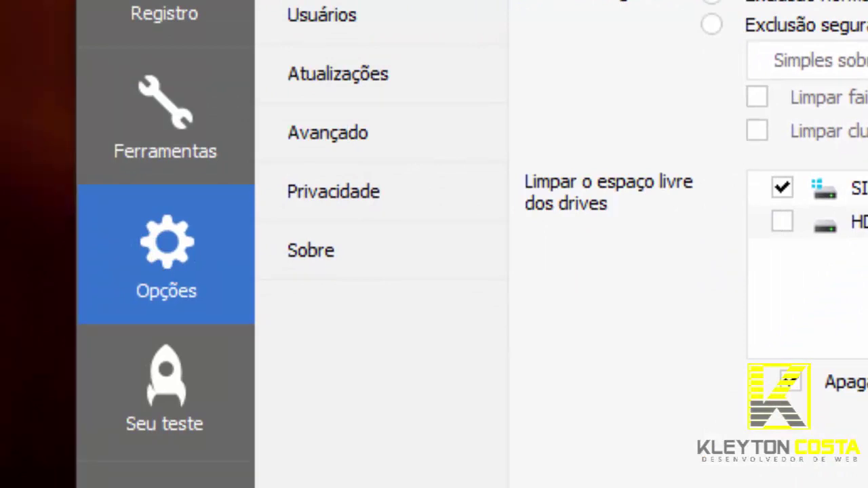
Step: Open CCleaner's licence key registration and copy the serial from the Instrução de Instalação file in Notepad
{"action": "left_click", "coordinate": [387, 249]}
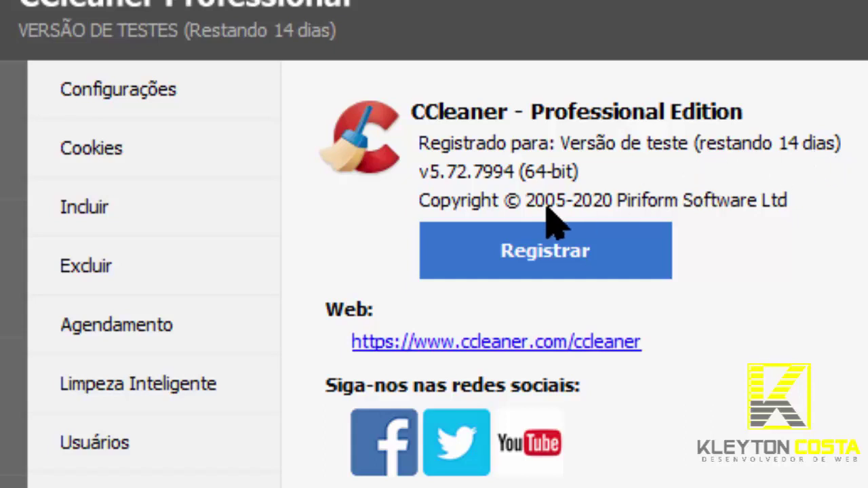
{"action": "left_click", "coordinate": [532, 258]}
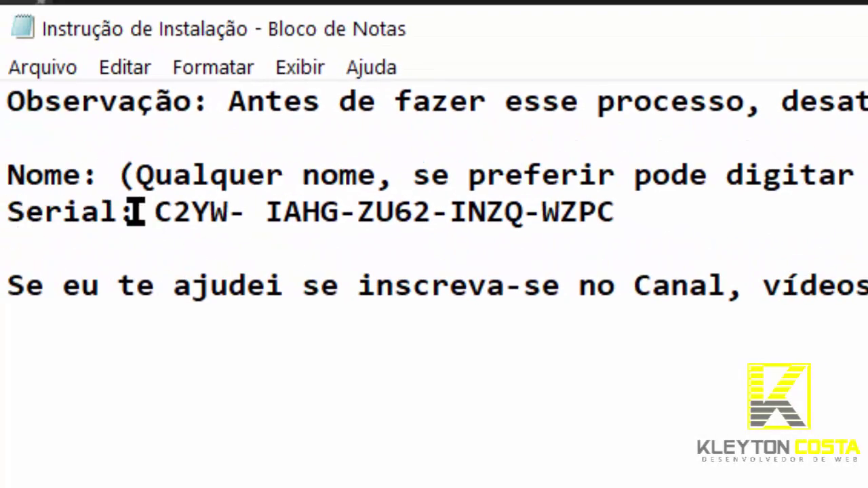
{"action": "left_click_drag", "start_coordinate": [156, 211], "coordinate": [618, 212]}
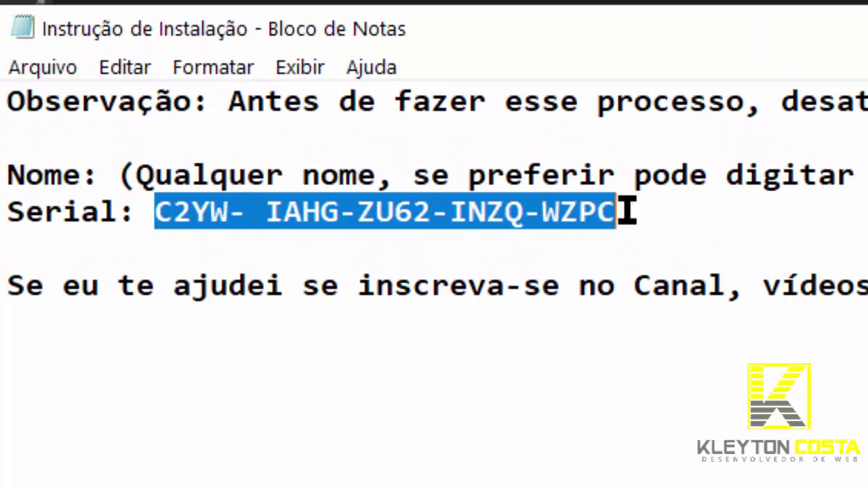
{"action": "right_click", "coordinate": [491, 214]}
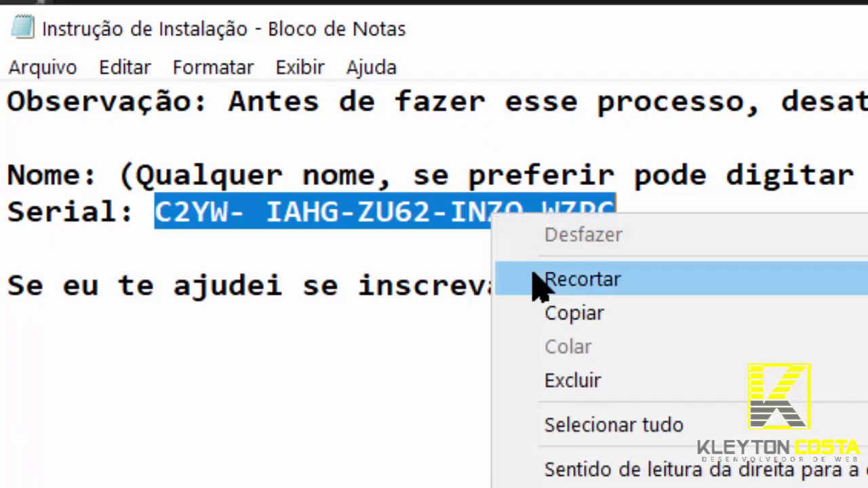
{"action": "left_click", "coordinate": [585, 325]}
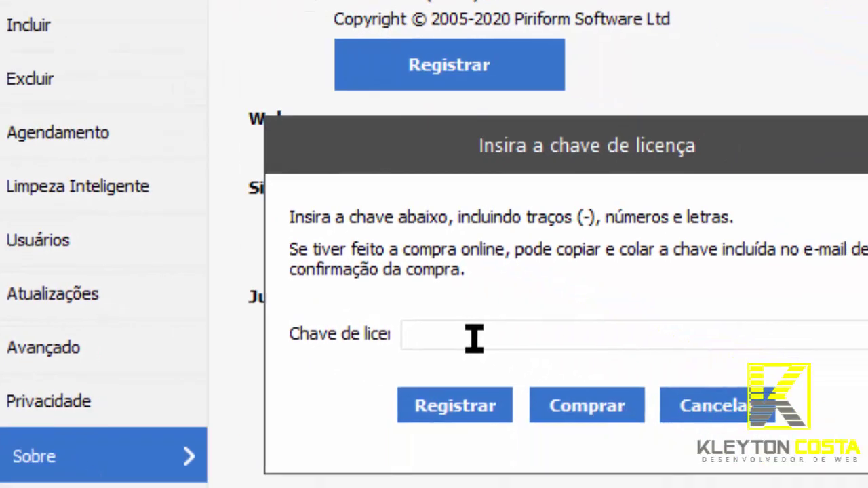
Step: Paste the copied licence key into the licence key field, submit it, and complete the activation with the same text as the name
{"action": "right_click", "coordinate": [473, 339]}
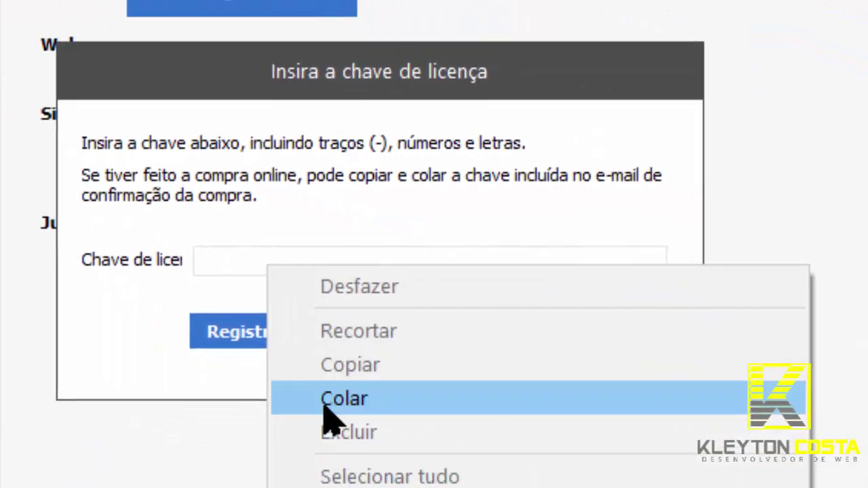
{"action": "left_click", "coordinate": [530, 474]}
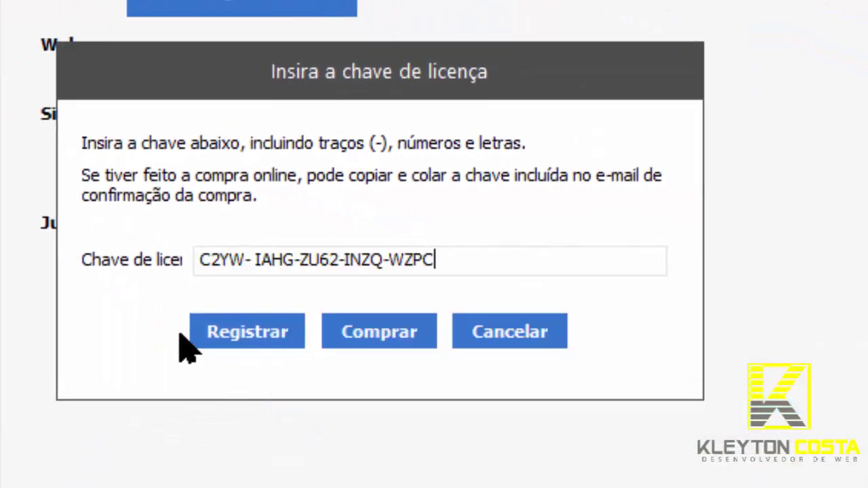
{"action": "left_click", "coordinate": [260, 339]}
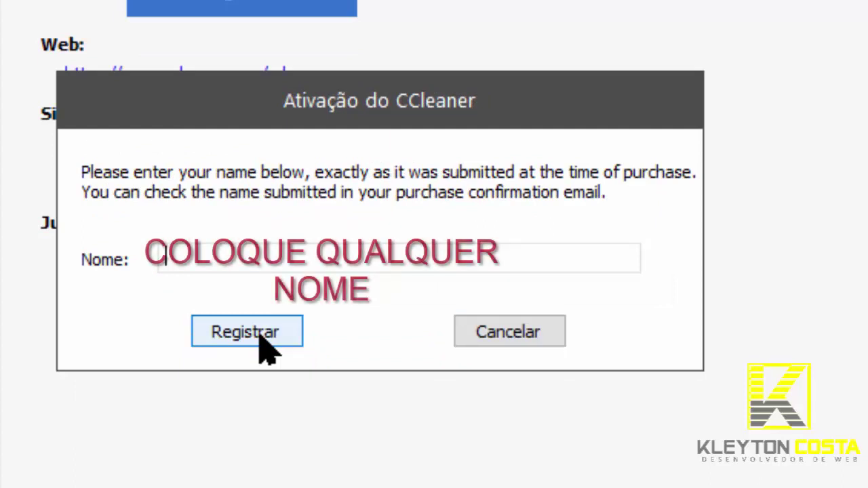
{"action": "right_click", "coordinate": [335, 258]}
{"action": "left_click", "coordinate": [424, 387]}
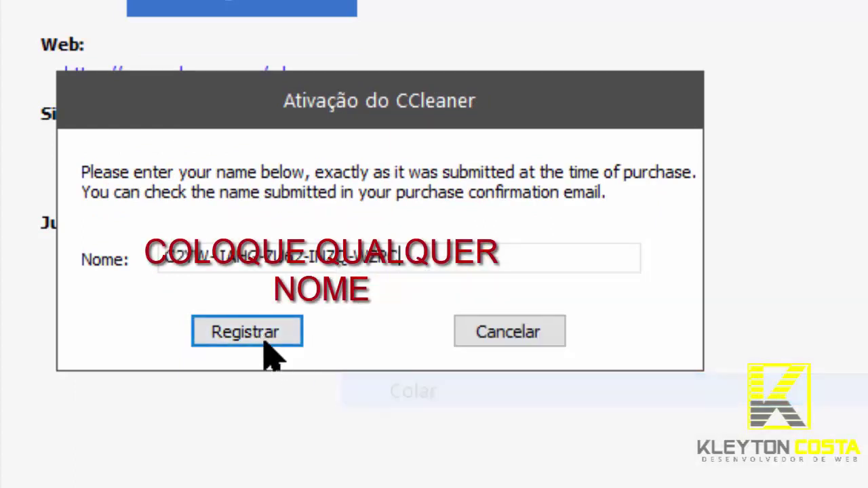
{"action": "left_click", "coordinate": [228, 320]}
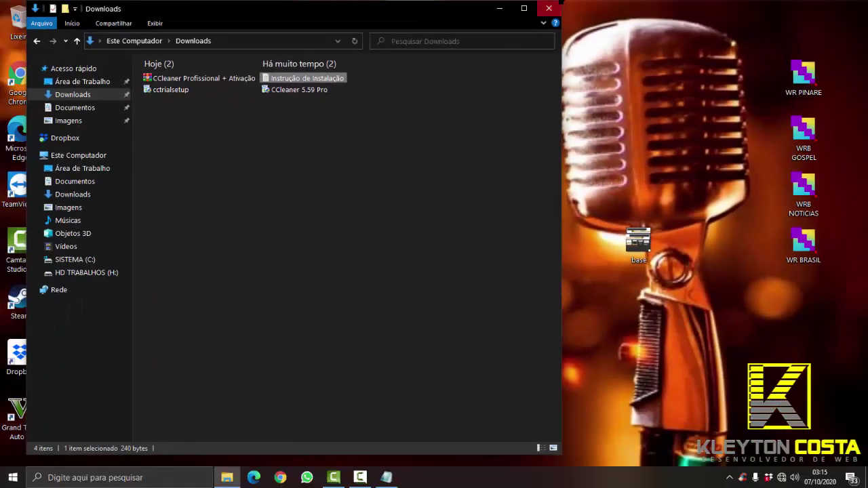
Step: Close the Downloads folder window and refresh the Windows desktop
{"action": "left_click", "coordinate": [549, 9]}
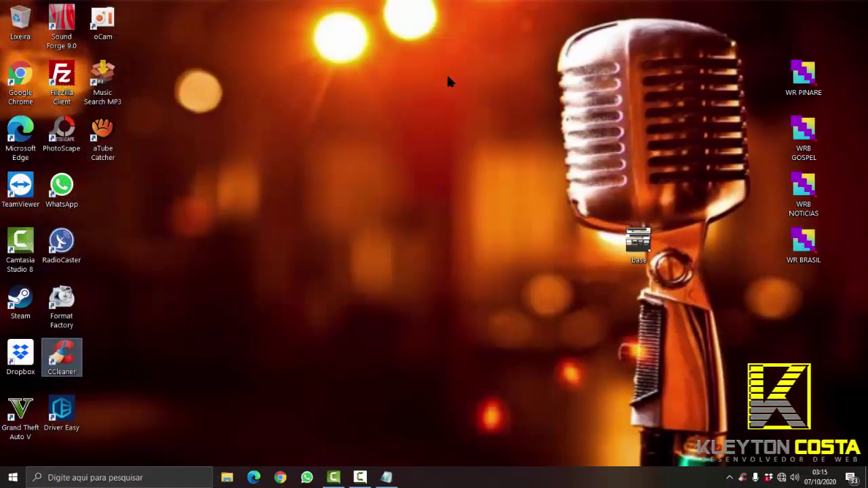
{"action": "right_click", "coordinate": [308, 102]}
{"action": "left_click", "coordinate": [329, 129]}
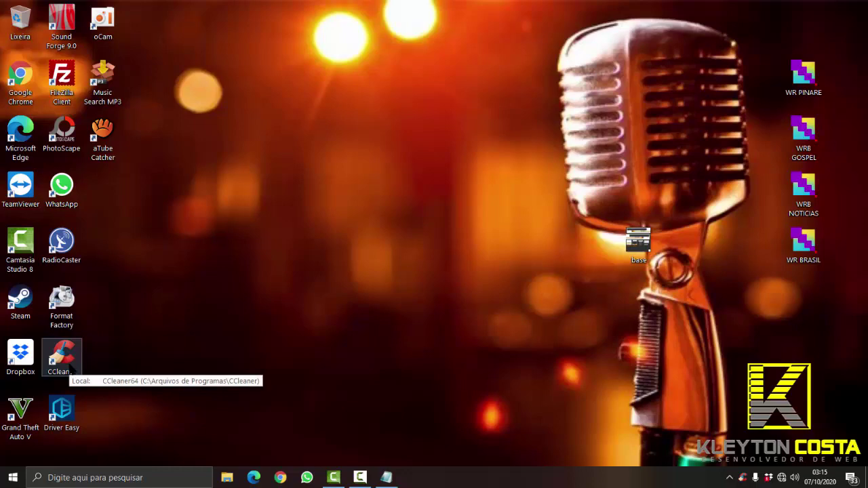
Step: Reopen CCleaner and review the Windows rules of the custom clean (Limpeza personalizada)
{"action": "left_click", "coordinate": [72, 367]}
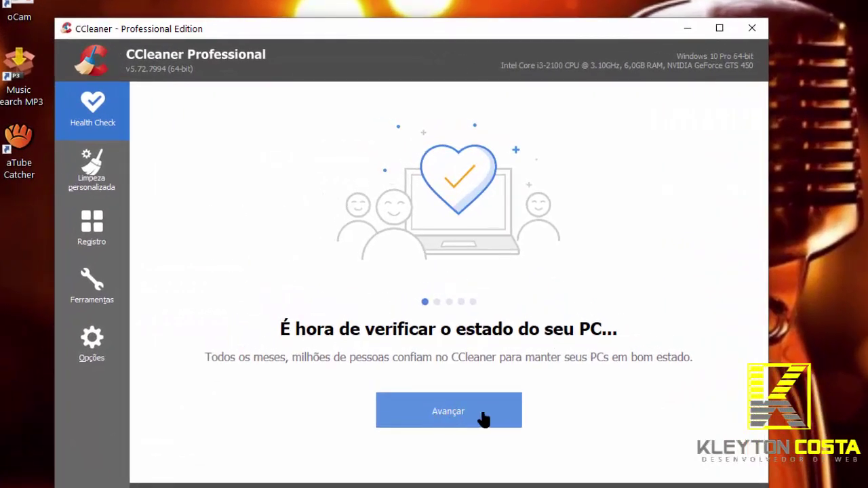
{"action": "left_click", "coordinate": [98, 188]}
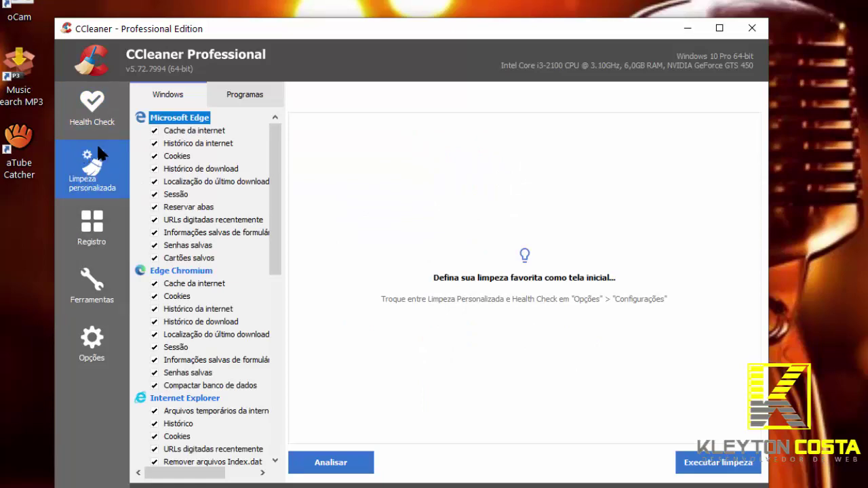
{"action": "scroll", "coordinate": [226, 271], "scroll_direction": "down", "scroll_amount": 5}
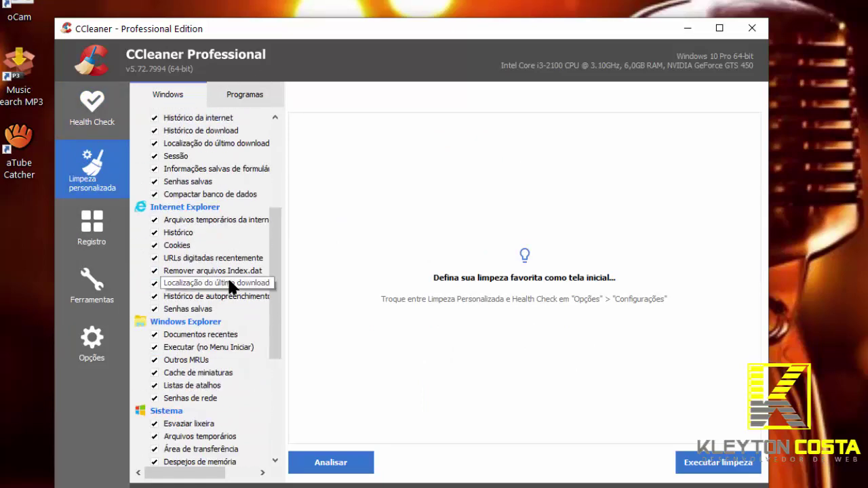
{"action": "scroll", "coordinate": [230, 288], "scroll_direction": "down", "scroll_amount": 5}
{"action": "scroll", "coordinate": [270, 322], "scroll_direction": "up", "scroll_amount": 4}
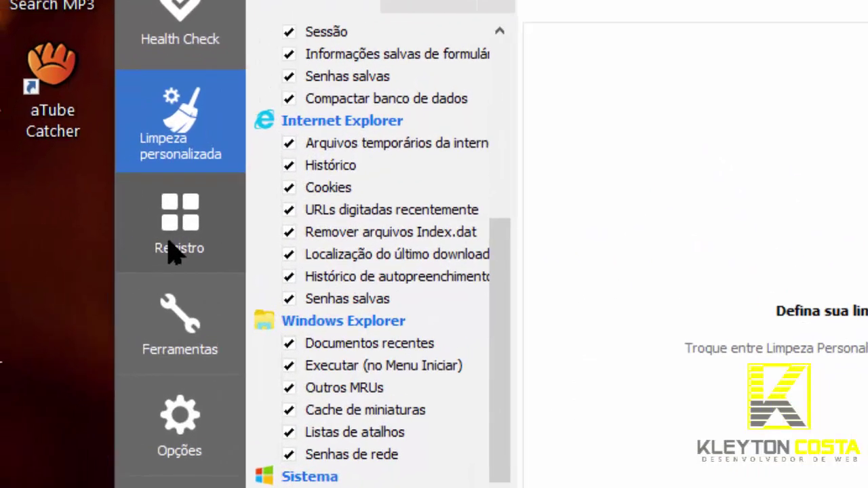
Step: Scan the Windows registry for errors with all registry cleaner categories enabled
{"action": "left_click", "coordinate": [86, 234]}
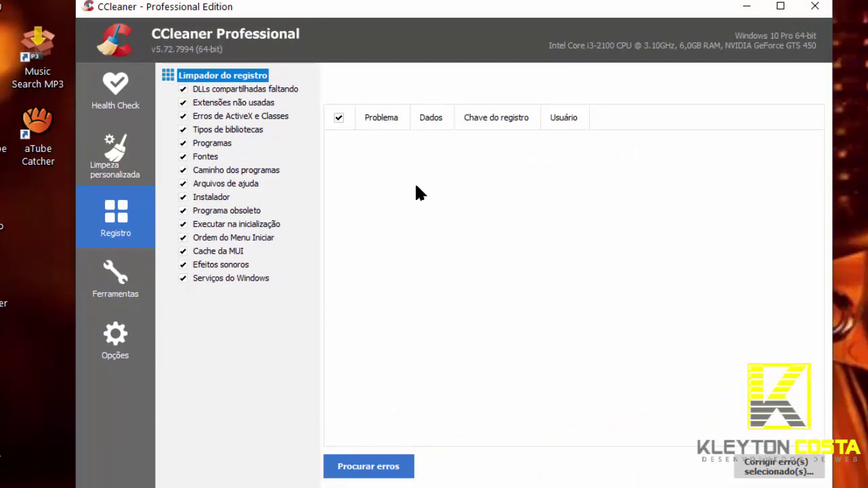
{"action": "left_click", "coordinate": [367, 473]}
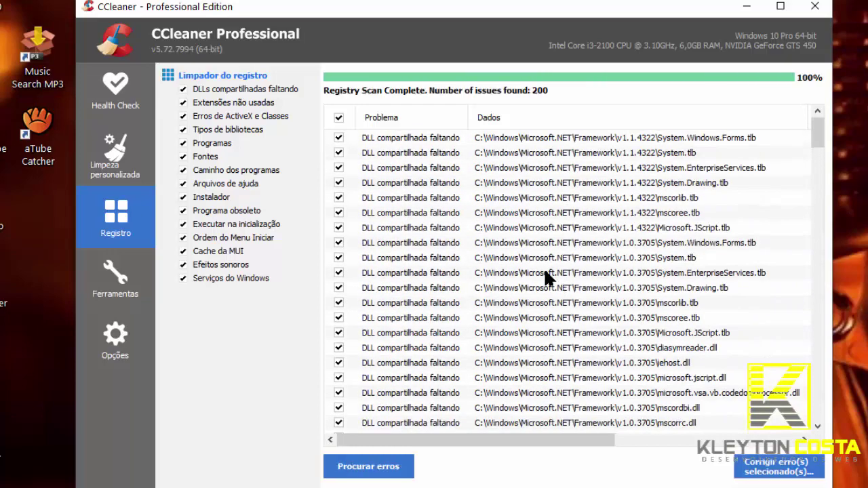
Step: Examine the list of registry issues from beginning to end, checking the problem types and their data
{"action": "scroll", "coordinate": [532, 254], "scroll_direction": "down", "scroll_amount": 15}
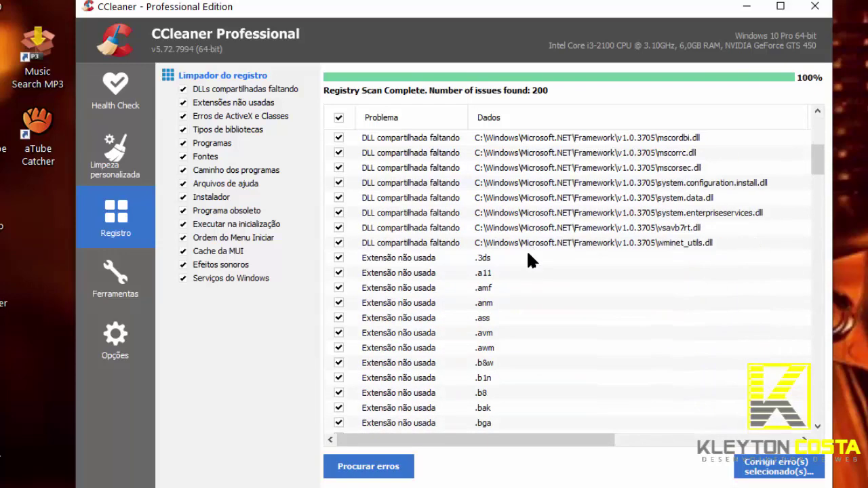
{"action": "scroll", "coordinate": [523, 292], "scroll_direction": "down", "scroll_amount": 15}
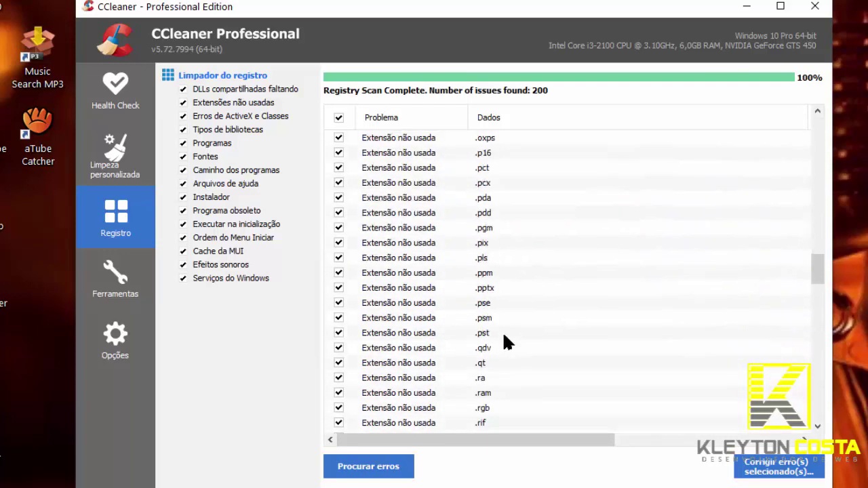
{"action": "left_click", "coordinate": [428, 320]}
{"action": "scroll", "coordinate": [502, 373], "scroll_direction": "down", "scroll_amount": 15}
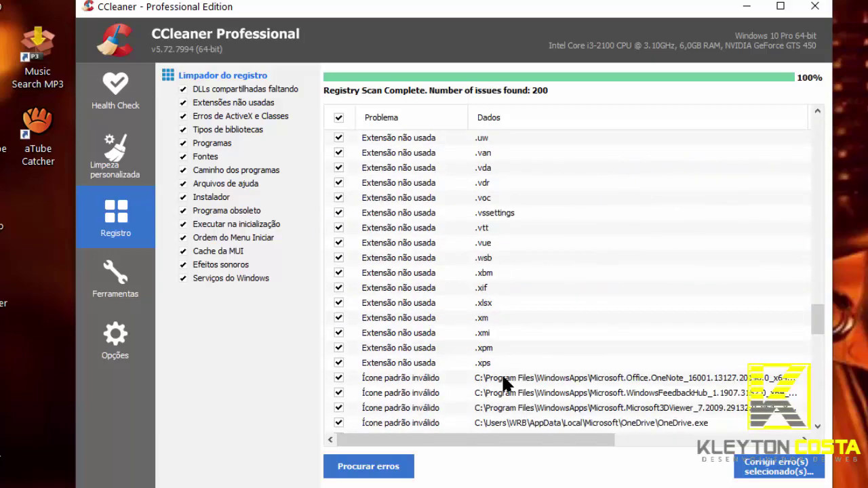
{"action": "scroll", "coordinate": [510, 387], "scroll_direction": "down", "scroll_amount": 10}
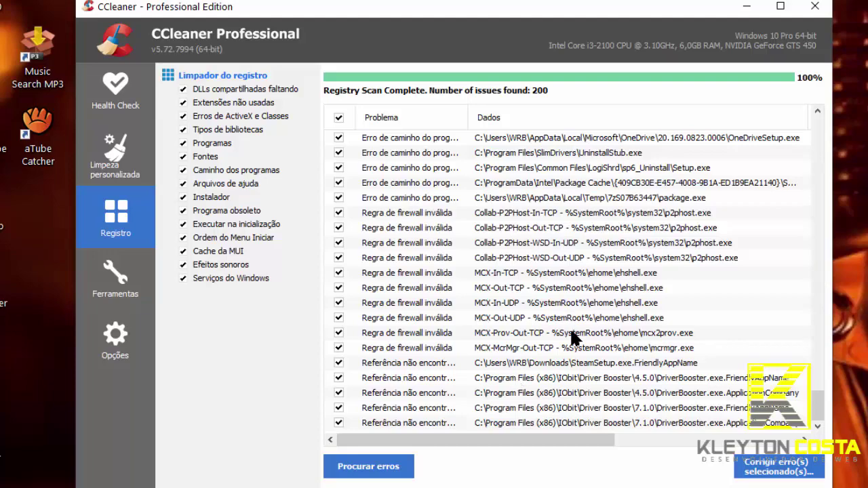
{"action": "scroll", "coordinate": [574, 338], "scroll_direction": "up", "scroll_amount": 5}
{"action": "scroll", "coordinate": [574, 337], "scroll_direction": "up", "scroll_amount": 15}
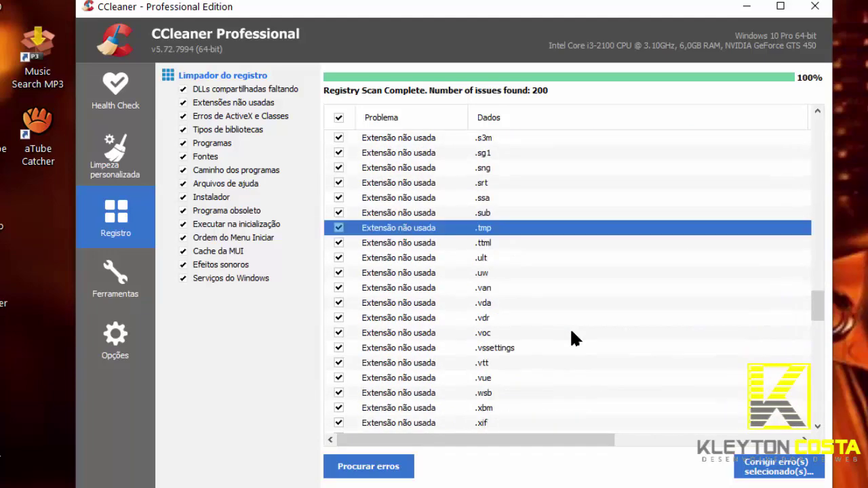
{"action": "scroll", "coordinate": [571, 333], "scroll_direction": "up", "scroll_amount": 4}
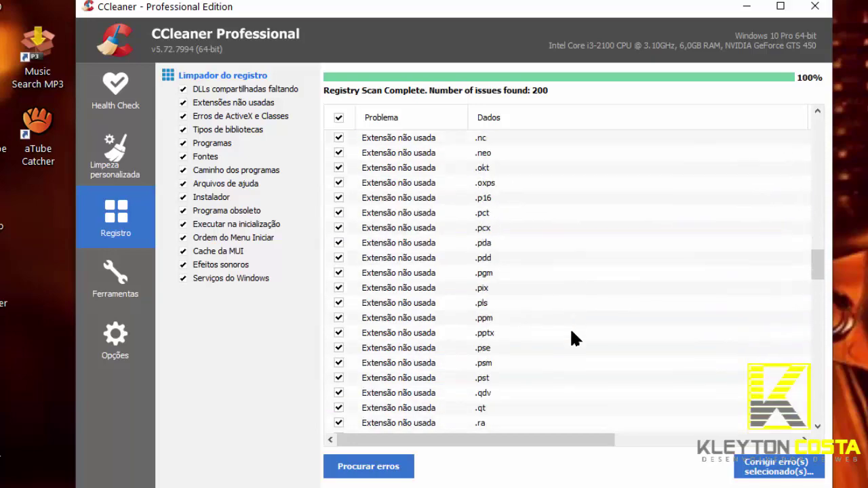
{"action": "scroll", "coordinate": [572, 332], "scroll_direction": "down", "scroll_amount": 5}
{"action": "scroll", "coordinate": [572, 332], "scroll_direction": "down", "scroll_amount": 20}
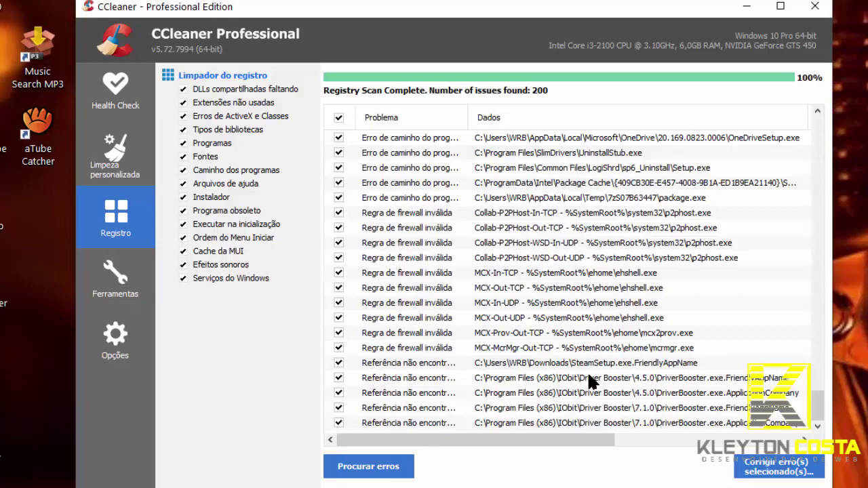
{"action": "left_click", "coordinate": [509, 319]}
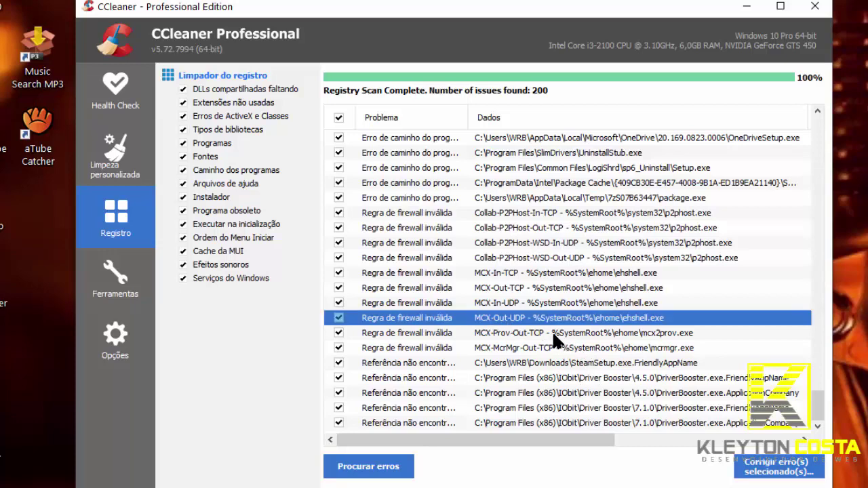
{"action": "scroll", "coordinate": [577, 358], "scroll_direction": "up", "scroll_amount": 10}
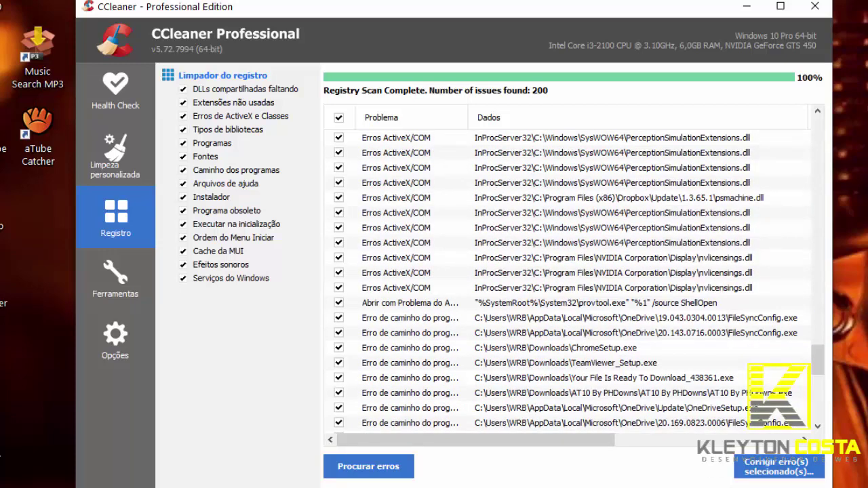
Step: Fix all selected registry errors without backing up the registry, and close the repair dialog
{"action": "left_click", "coordinate": [749, 471]}
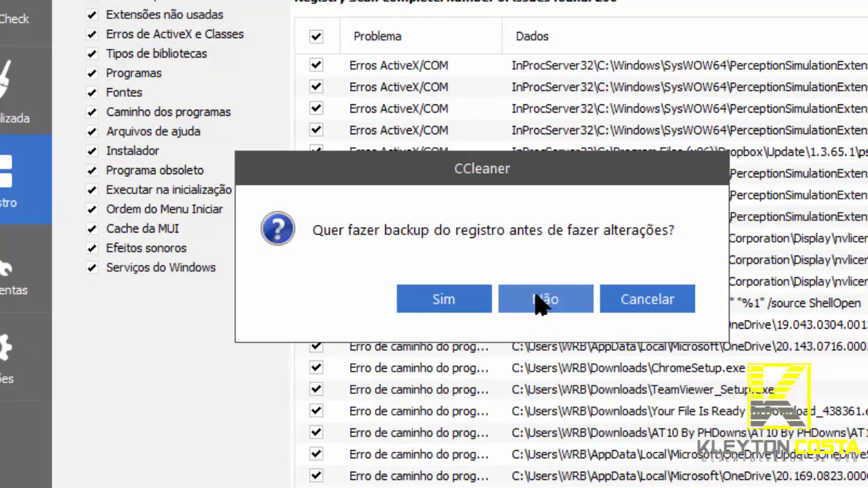
{"action": "left_click", "coordinate": [547, 306]}
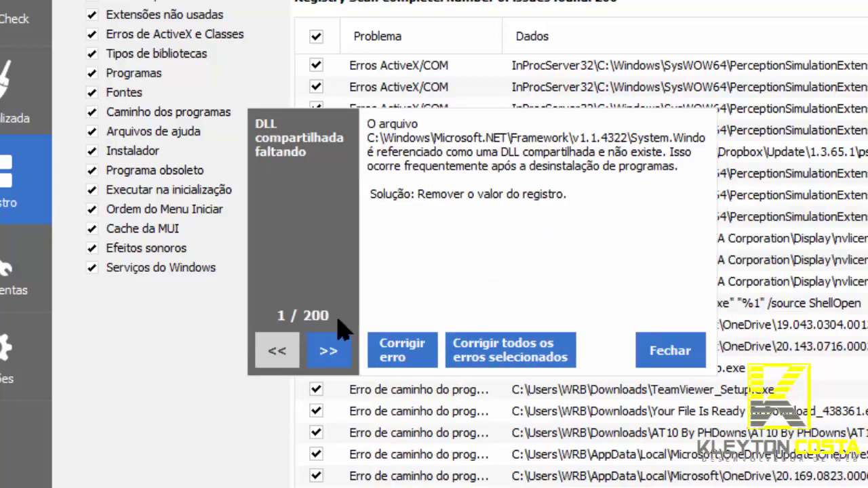
{"action": "left_click", "coordinate": [498, 364]}
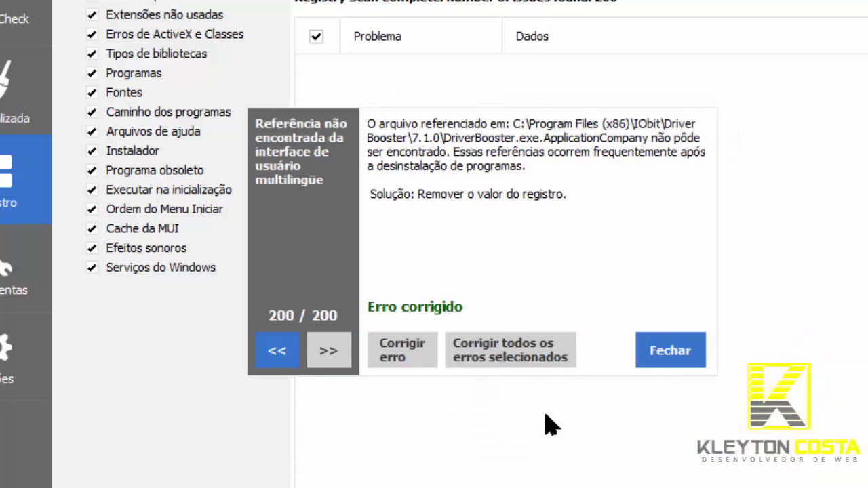
{"action": "left_click", "coordinate": [670, 354]}
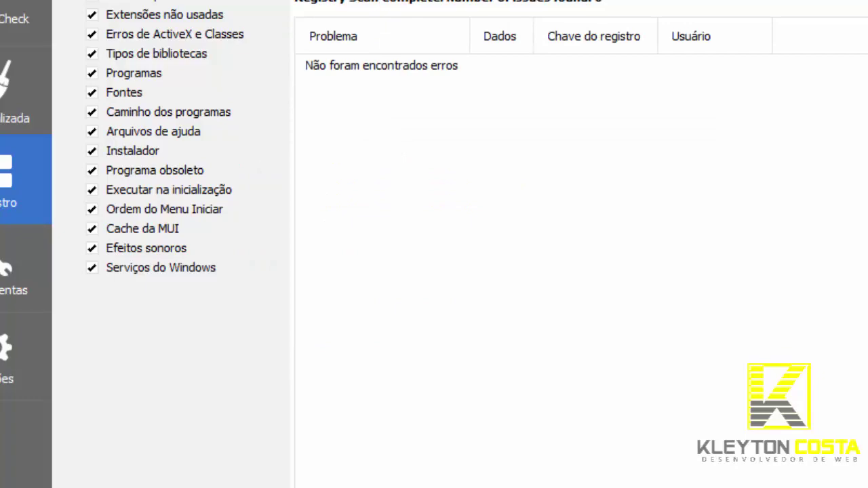
Step: Analyse the system with the custom clean (Limpeza personalizada) rules and run the cleaning
{"action": "left_click", "coordinate": [10, 95]}
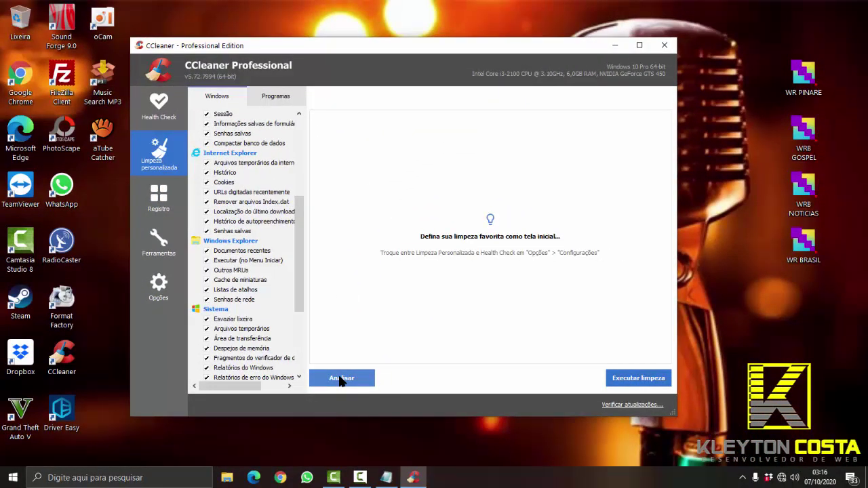
{"action": "left_click", "coordinate": [342, 379]}
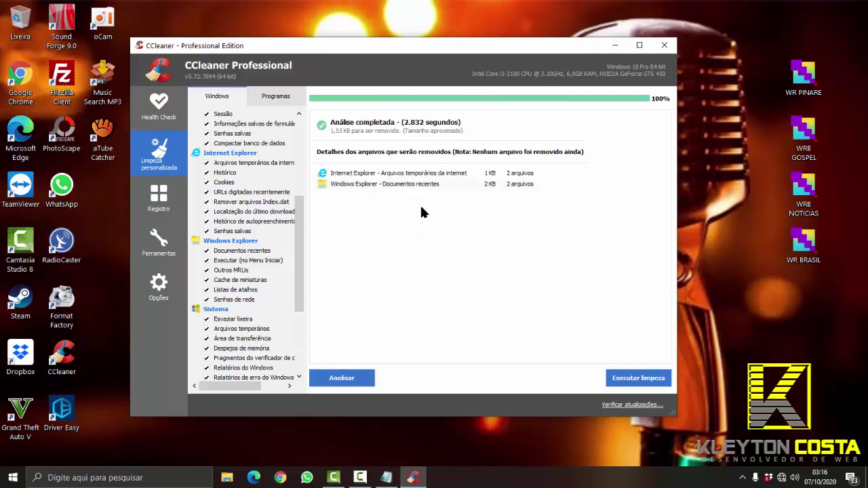
{"action": "left_click", "coordinate": [638, 378]}
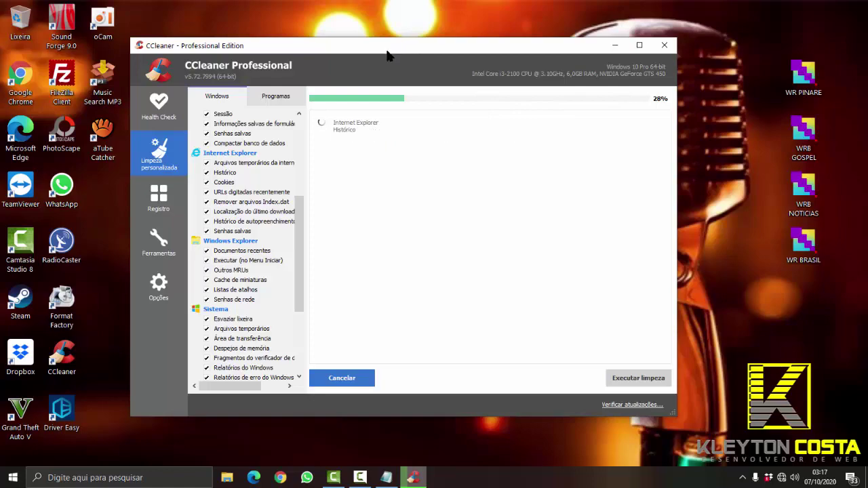
{"action": "mouse_move", "coordinate": [403, 54]}
{"action": "left_mouse_down"}
{"action": "mouse_move", "coordinate": [460, 43]}
{"action": "mouse_move", "coordinate": [391, 56]}
{"action": "left_mouse_up"}
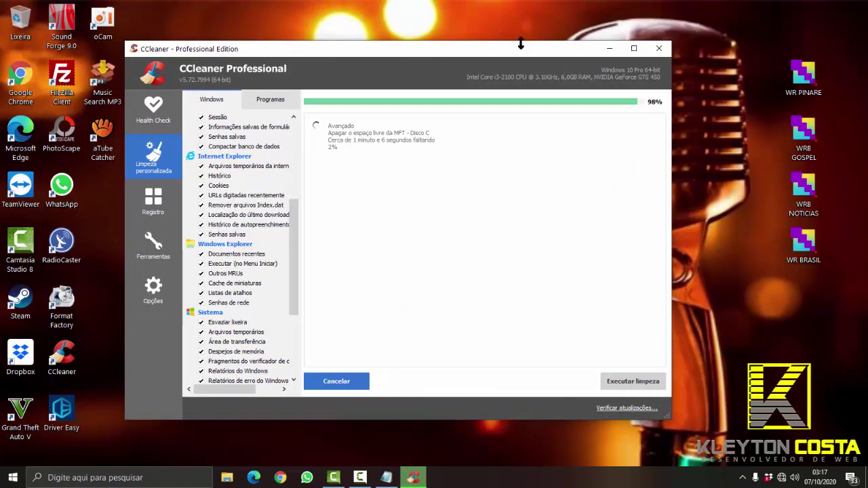